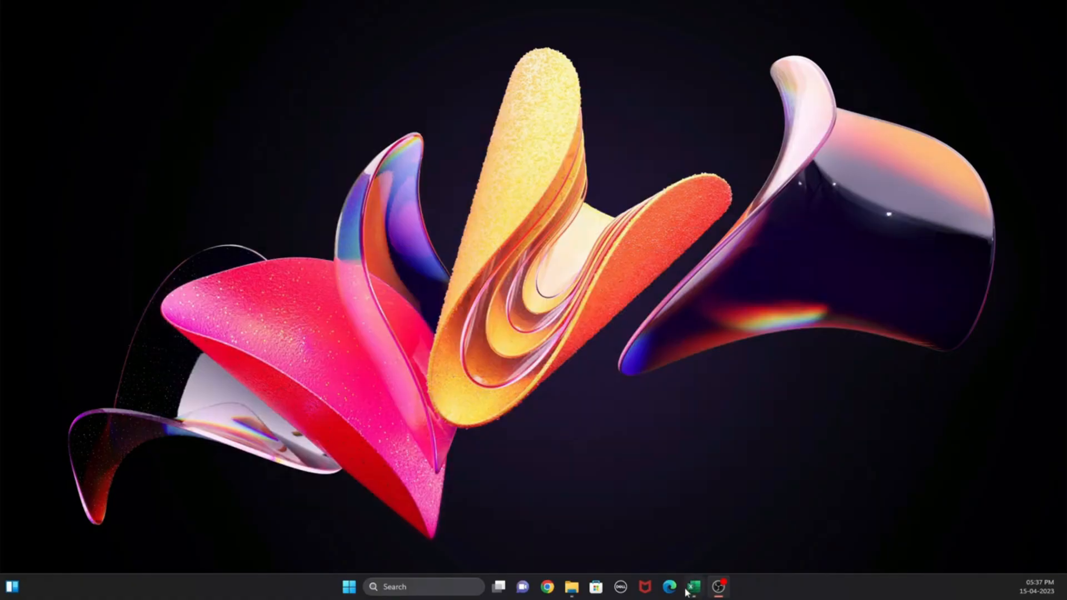
Switch to the Excel workbook and look through the item table's column headers from ID to Total Price
left_click(694, 586)
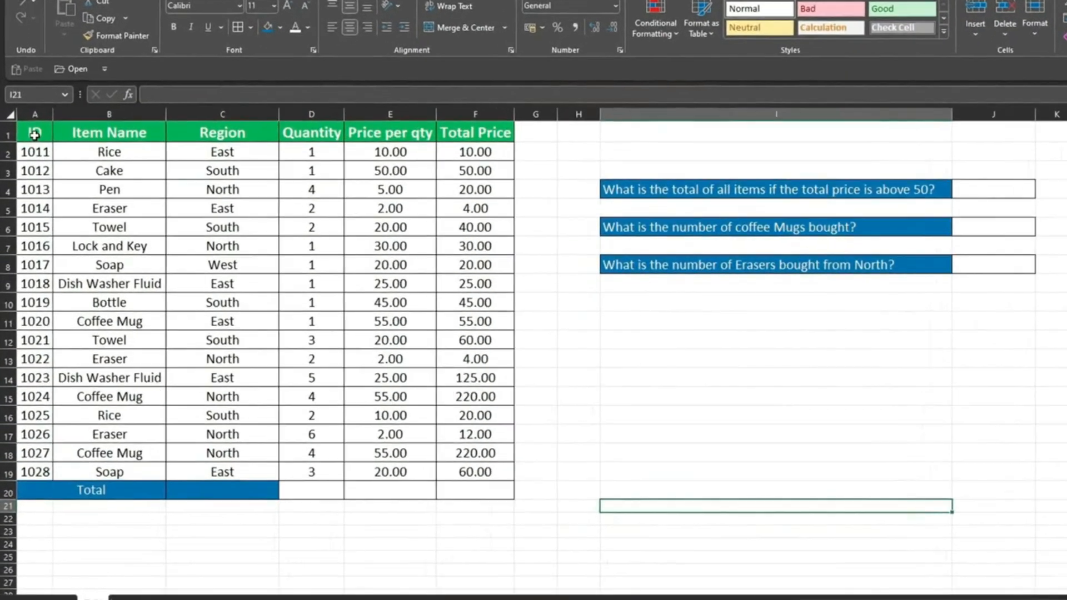
key("ctrl+Home")
left_click(105, 140)
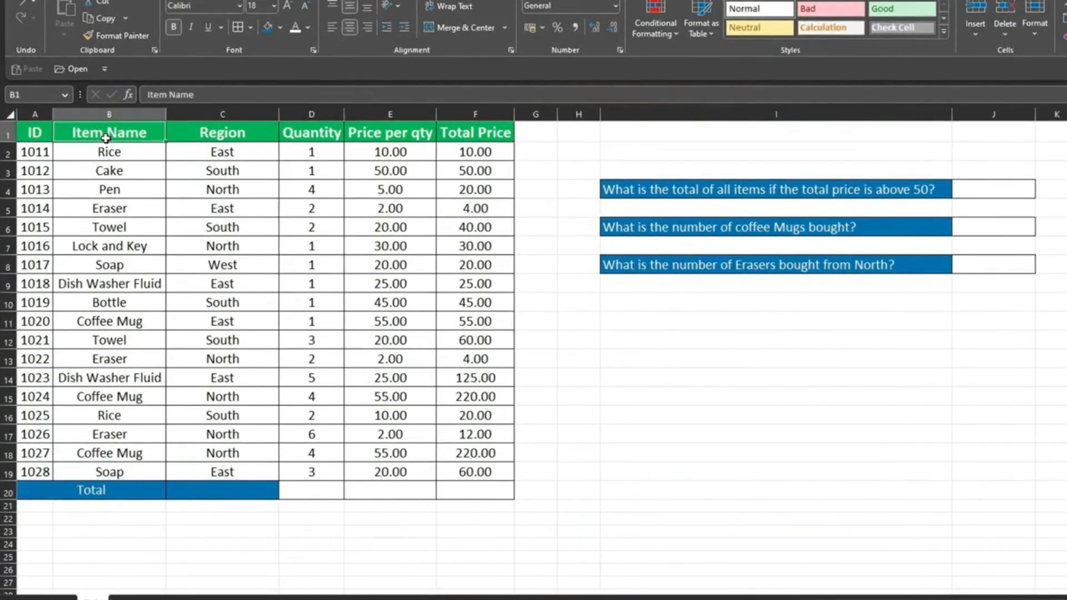
left_click(228, 133)
left_click(304, 137)
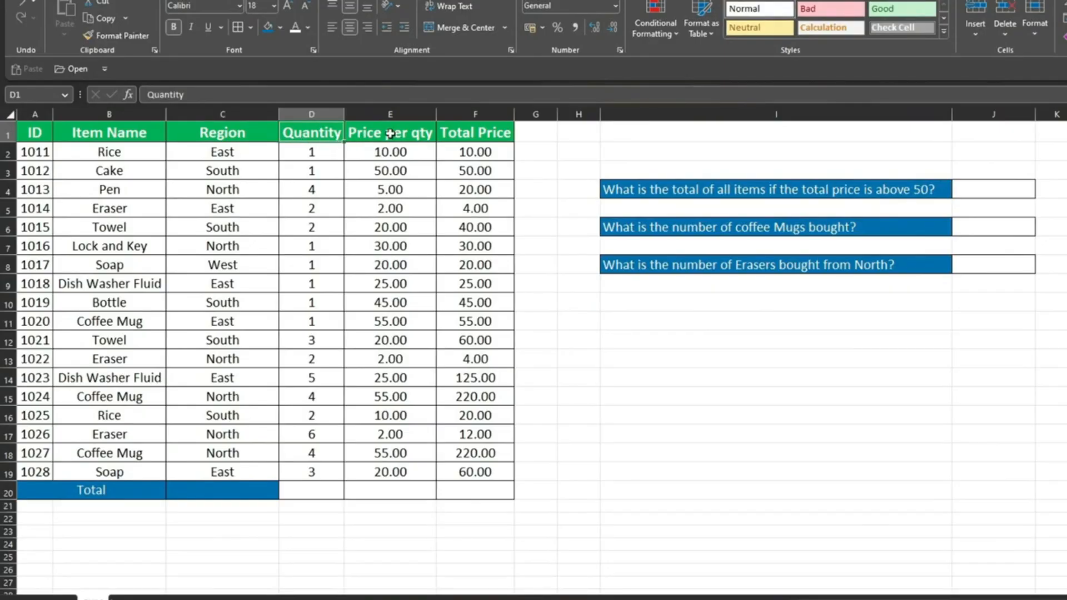
left_click(390, 134)
left_click(492, 132)
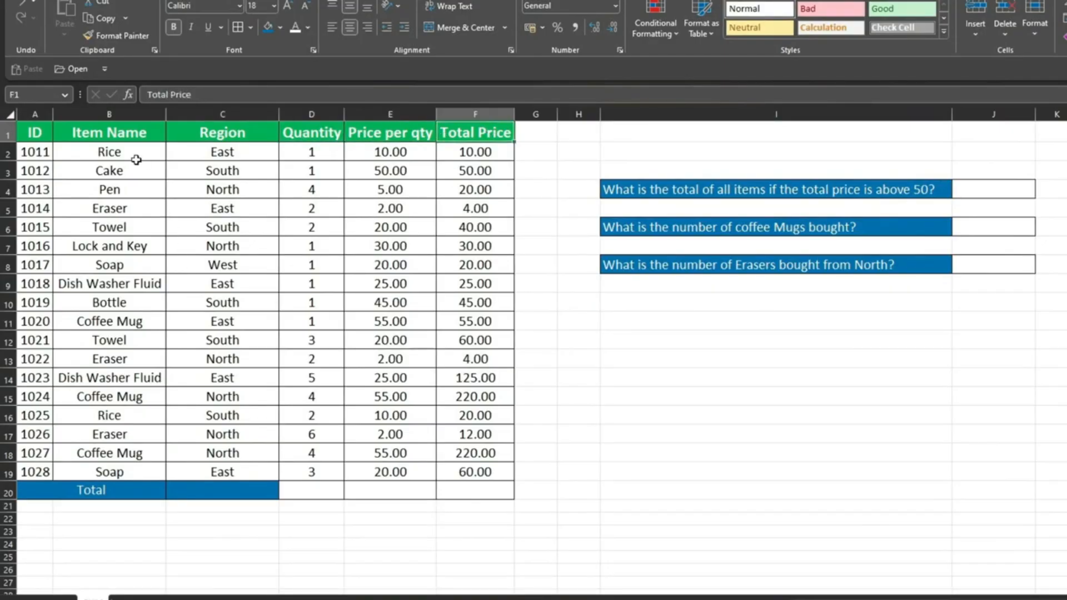
Examine the table's Item Name, Region, Quantity and Price per qty data and the first row's Total Price
left_click_drag(133, 156, 148, 457)
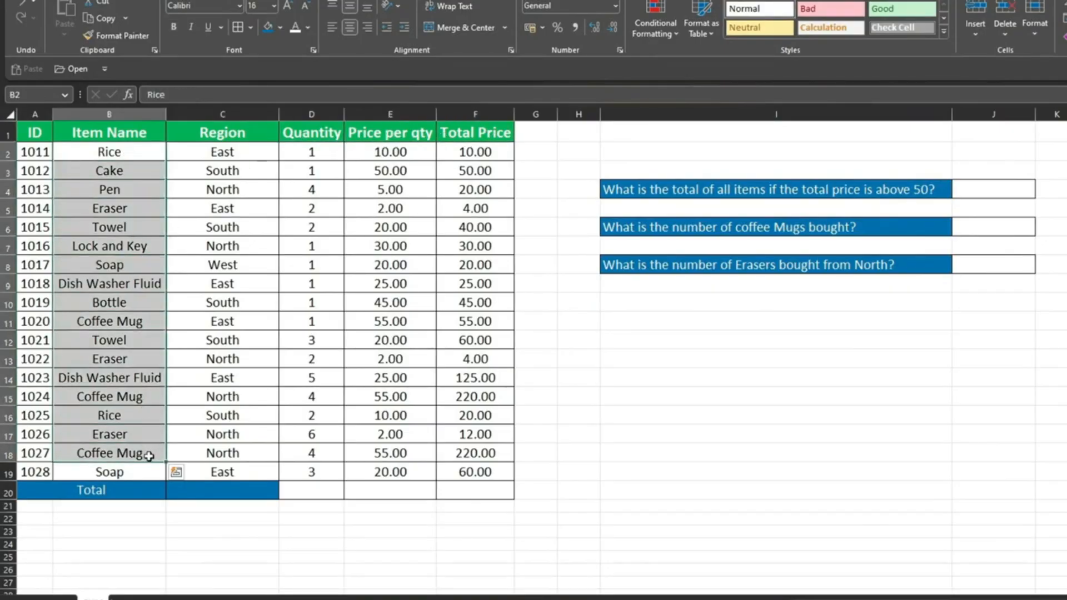
left_click(261, 322)
left_click_drag(223, 150, 228, 434)
left_click(341, 289)
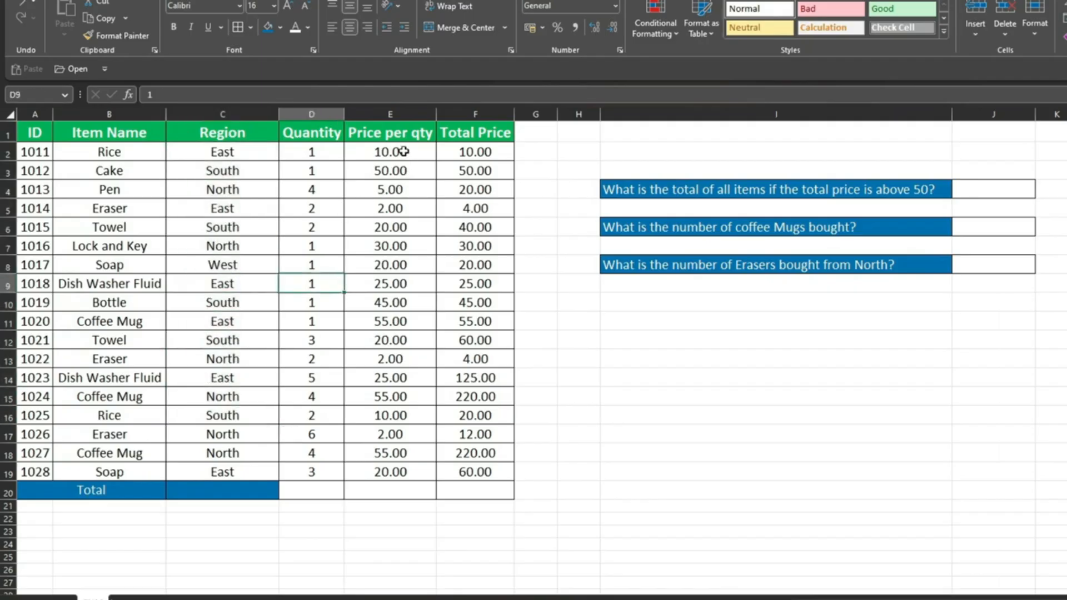
left_click_drag(404, 151, 393, 295)
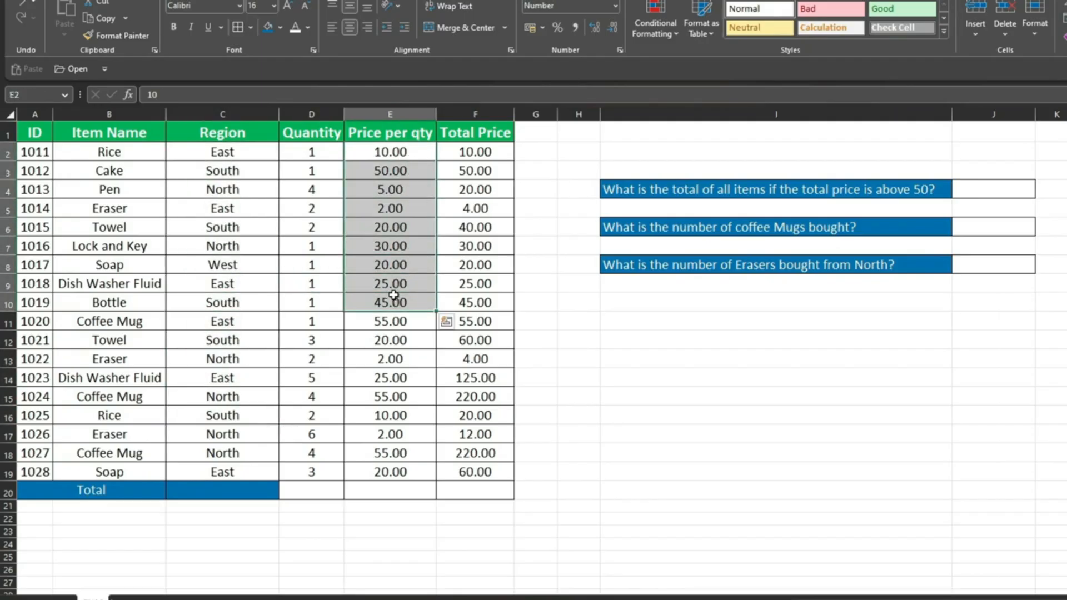
left_click(321, 150)
left_click(140, 154)
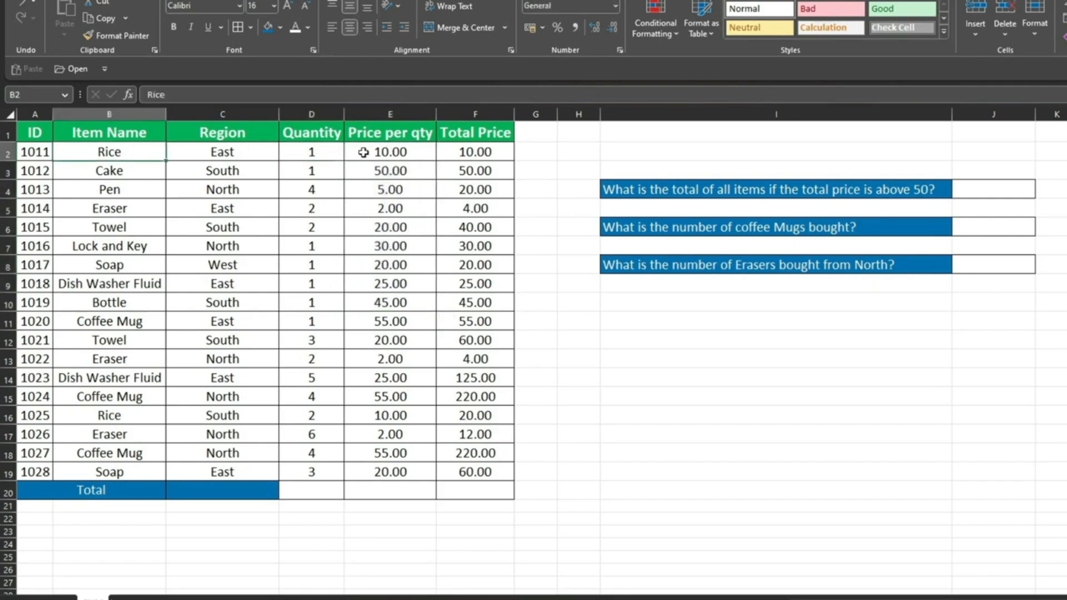
left_click(403, 154)
left_click(473, 151)
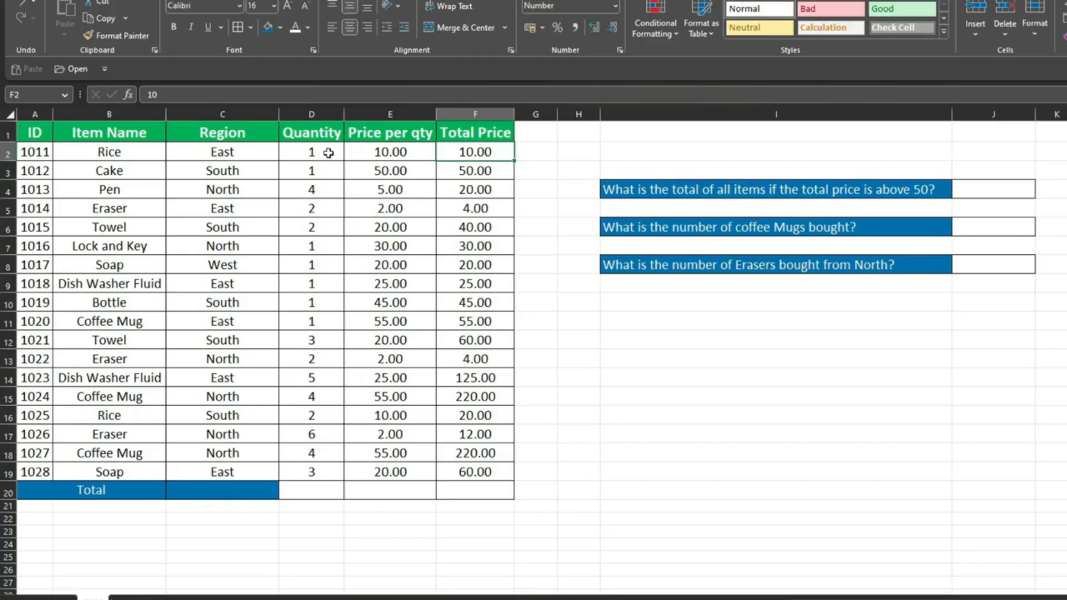
Read the status bar sum of the Quantity values in D2:D19
left_click_drag(328, 153, 327, 481)
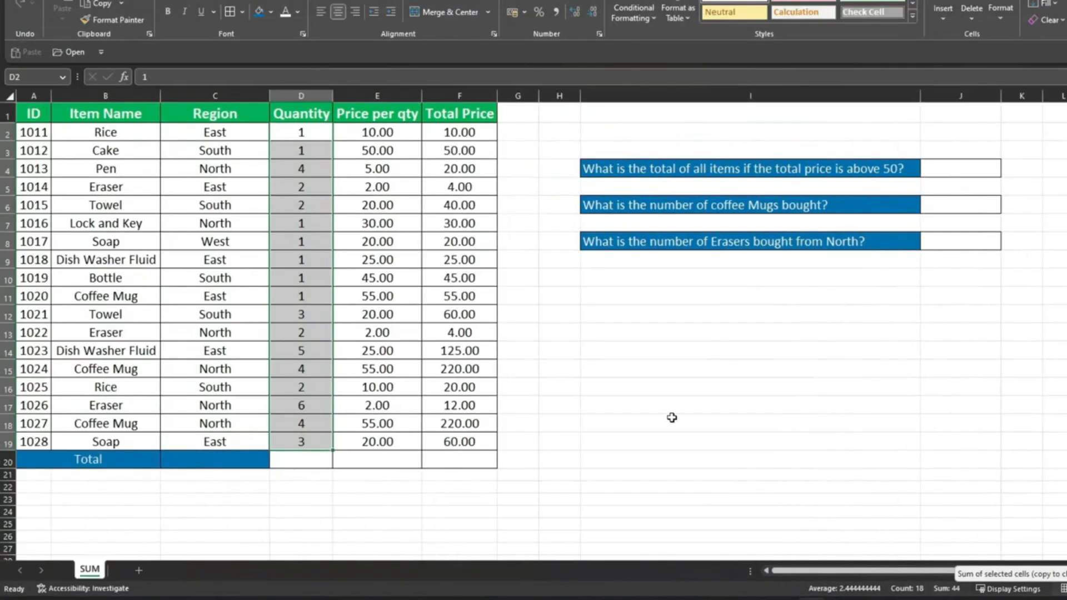
left_click(285, 311)
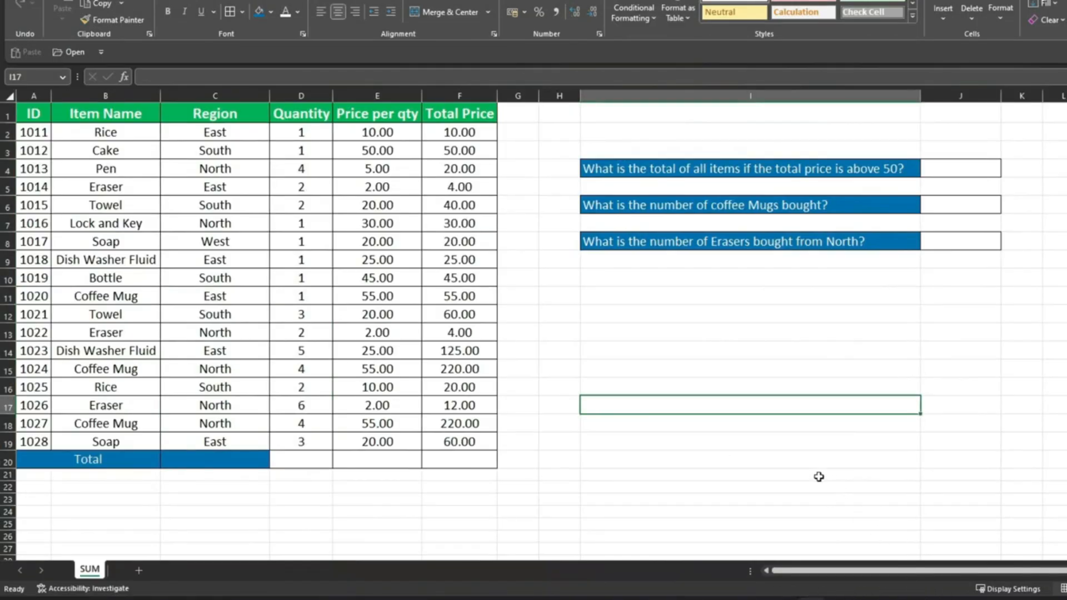
Enter the formula =D19+D18+D17 in the Quantity total cell D20
left_click(309, 463)
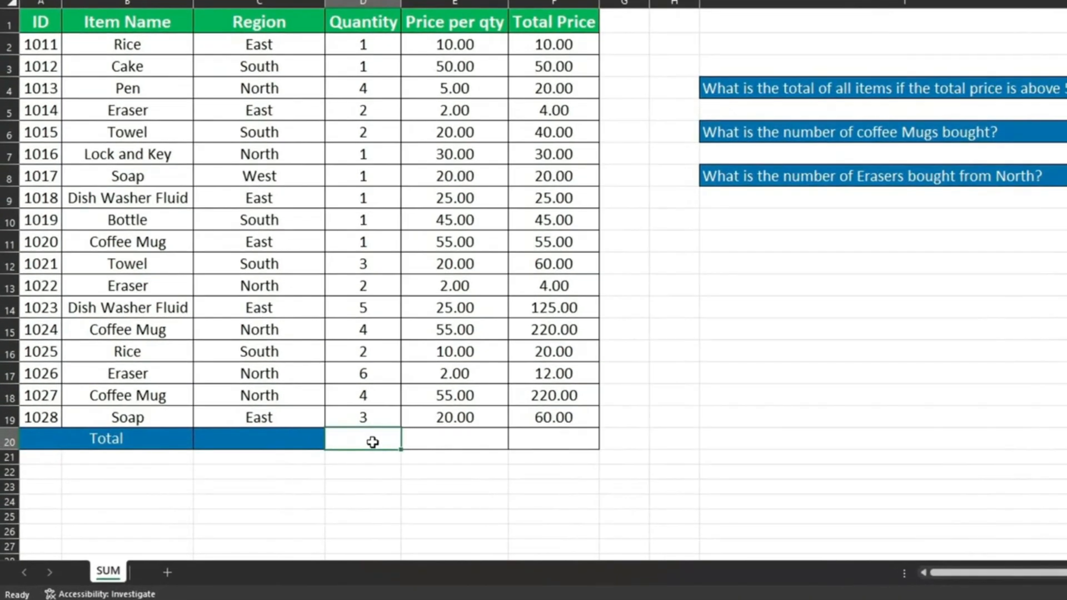
type("=")
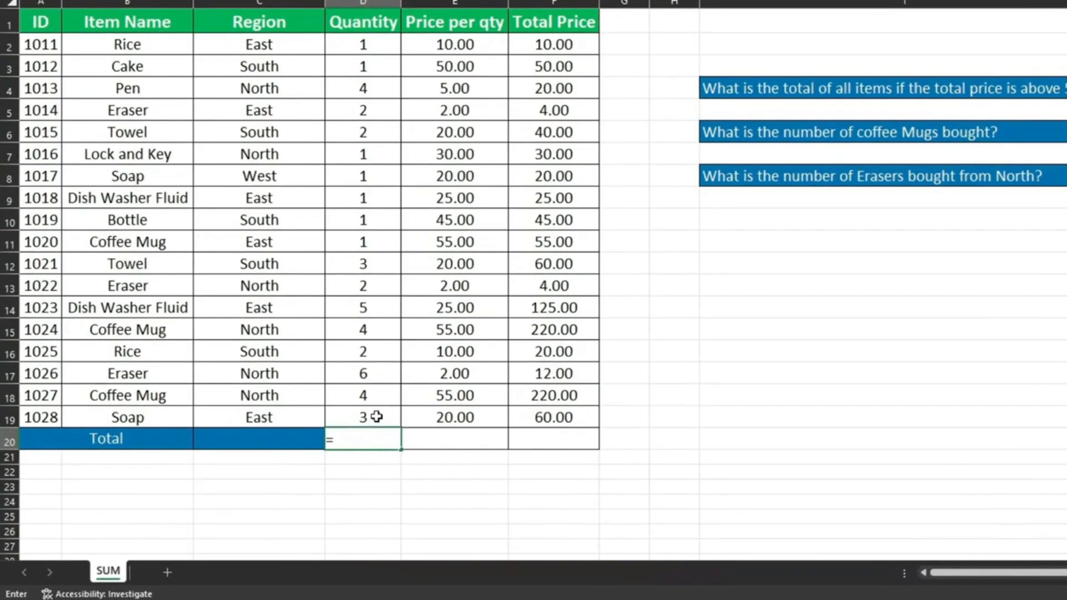
left_click(376, 417)
type("+")
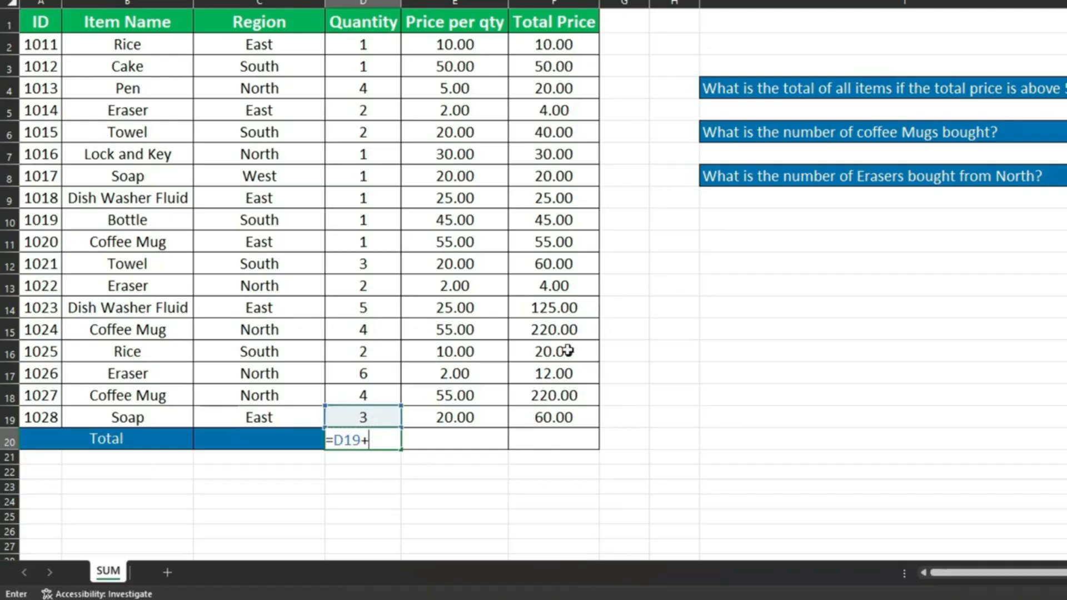
left_click(361, 395)
type("+")
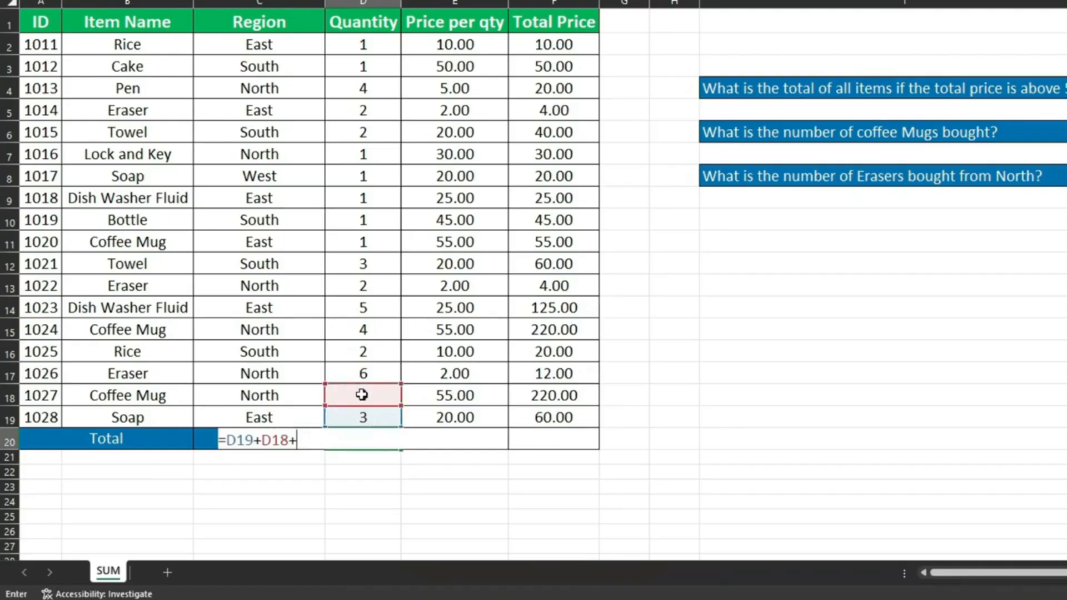
left_click(380, 369)
key("Return")
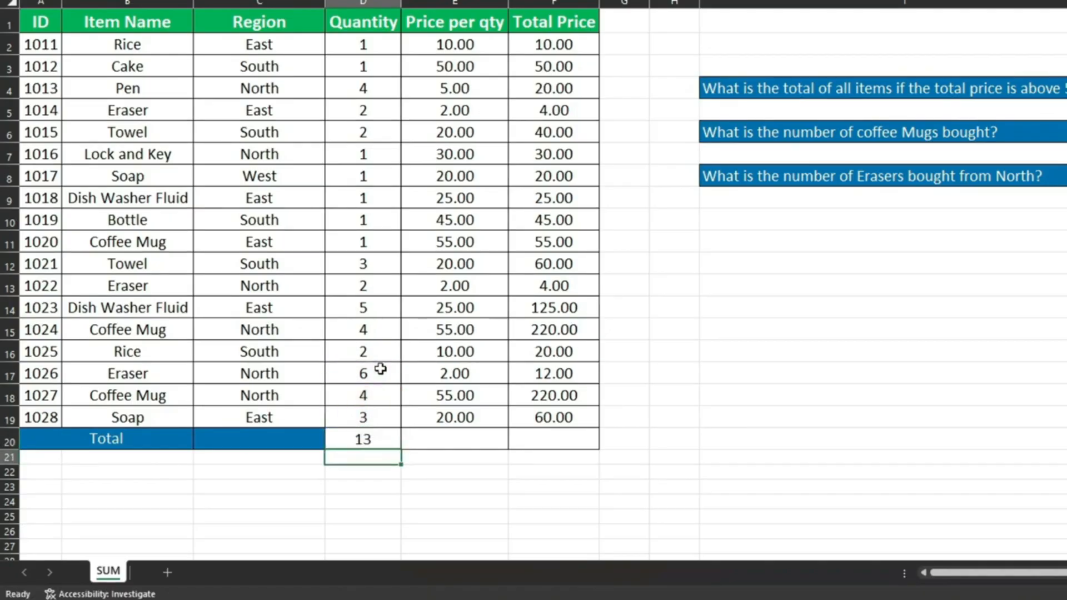
Compare the result in D20 with the status bar sum of D2:D19
left_click(380, 441)
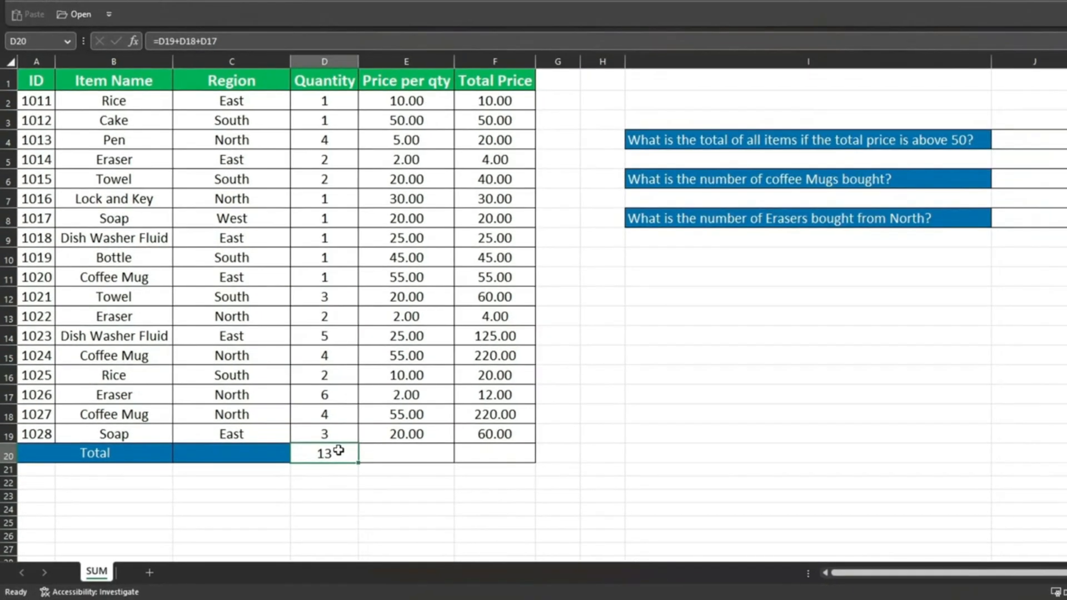
left_click_drag(323, 98, 304, 427)
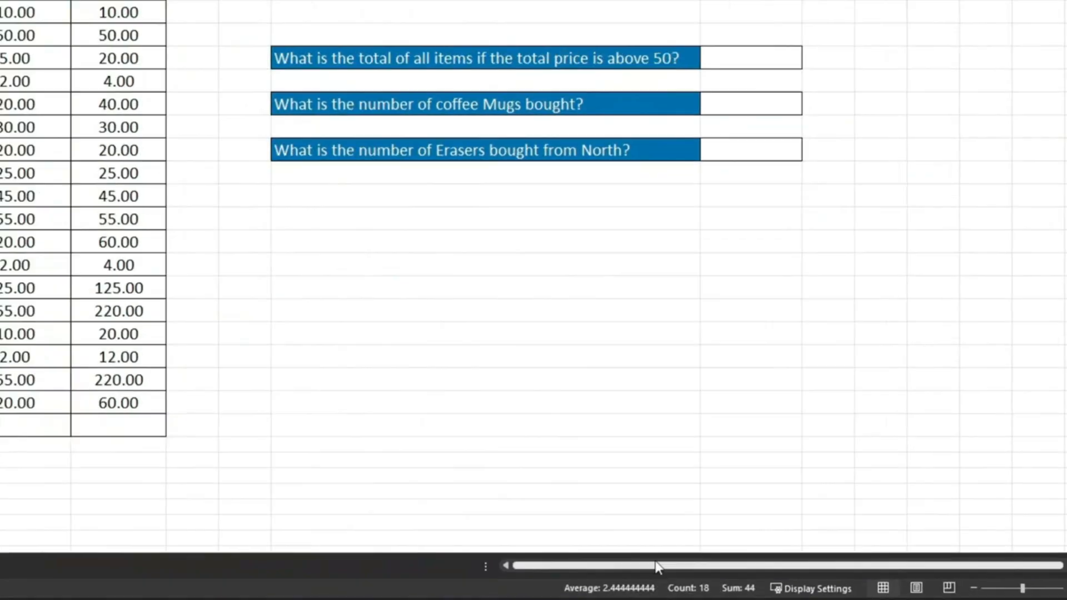
left_click(337, 446)
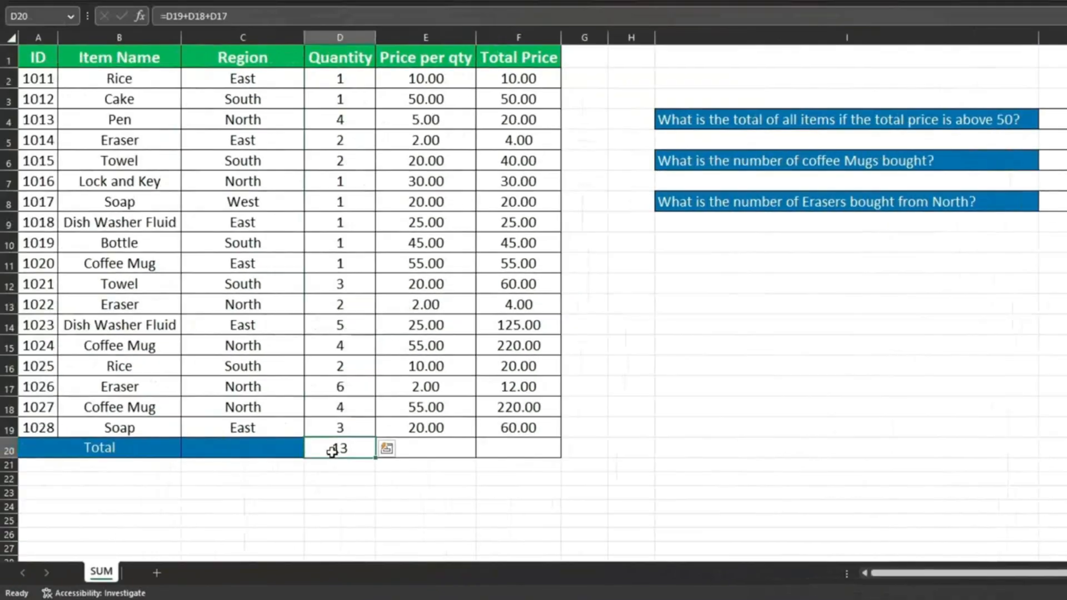
Clear the cell-by-cell addition from D20 and start a SUM function in its place
left_click(239, 14)
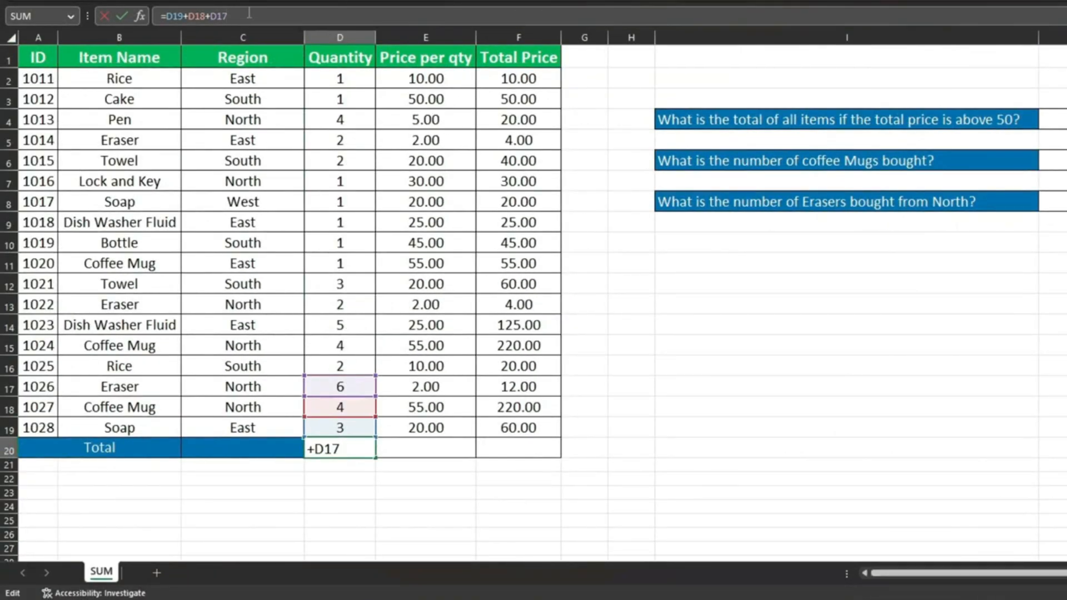
key("BackSpace")
key("BackSpace")
key("BackSpace")
key("BackSpace")
key("BackSpace")
key("BackSpace")
key("BackSpace")
key("BackSpace")
key("BackSpace")
key("BackSpace")
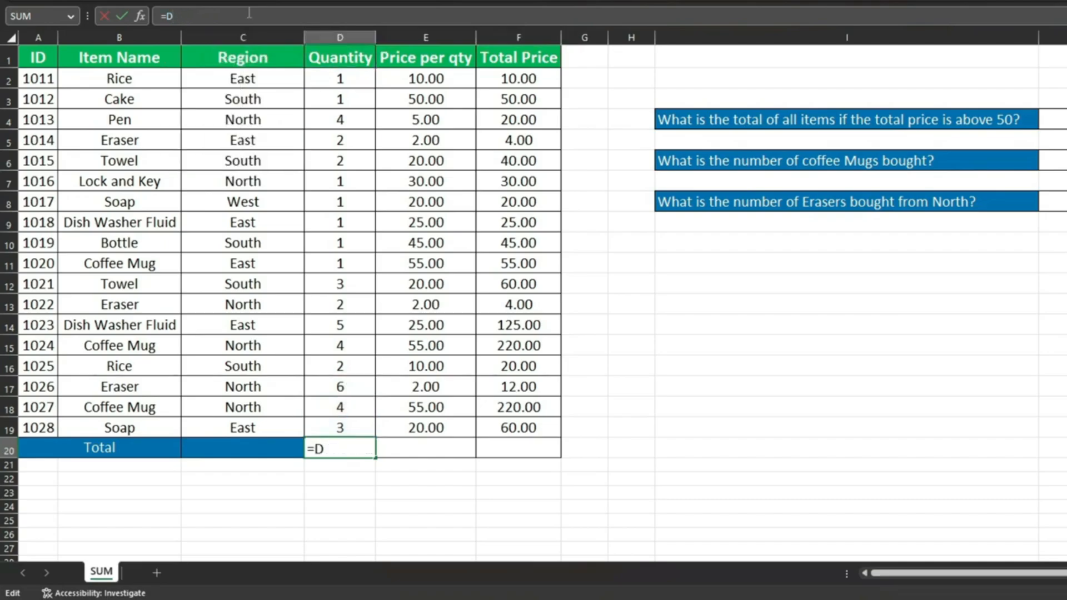
key("BackSpace")
type("sum")
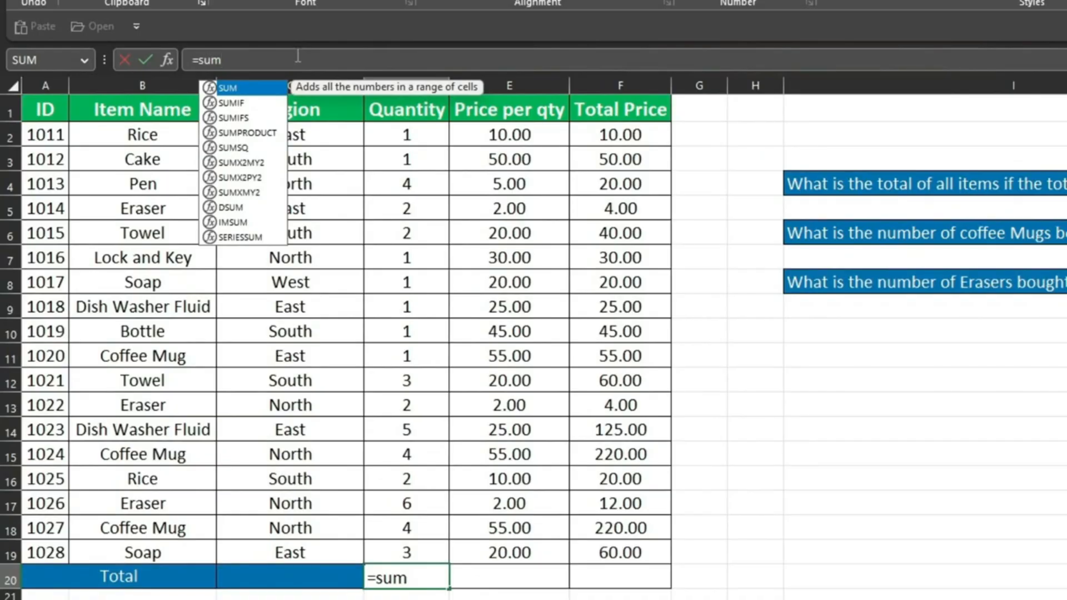
key("Tab")
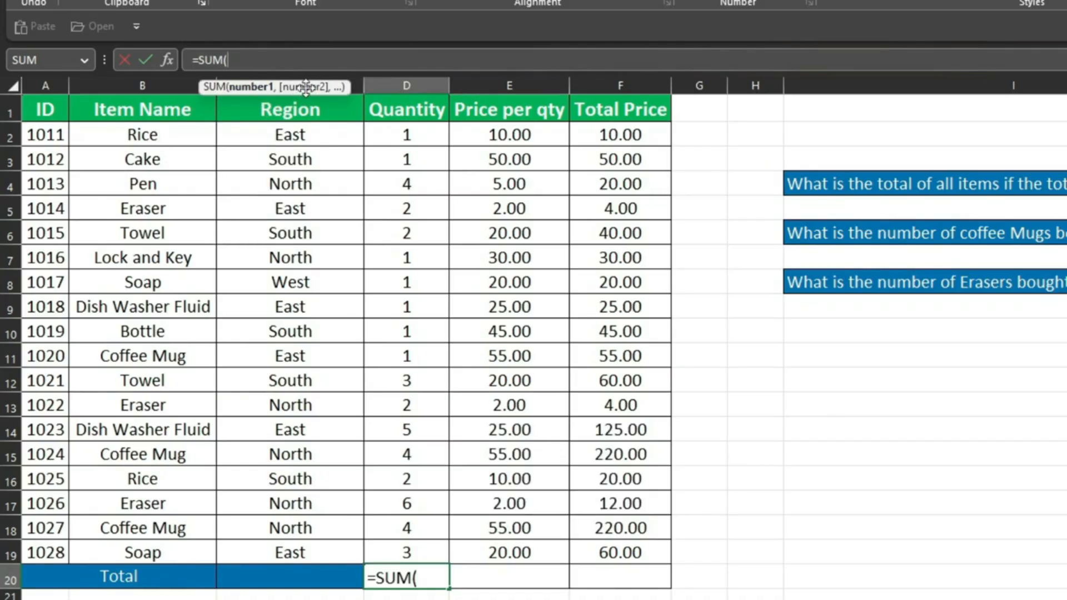
Try the ranges D2:D19, D4:D9 and C4:F7 as the argument of the SUM function in D20
left_click_drag(398, 137, 389, 545)
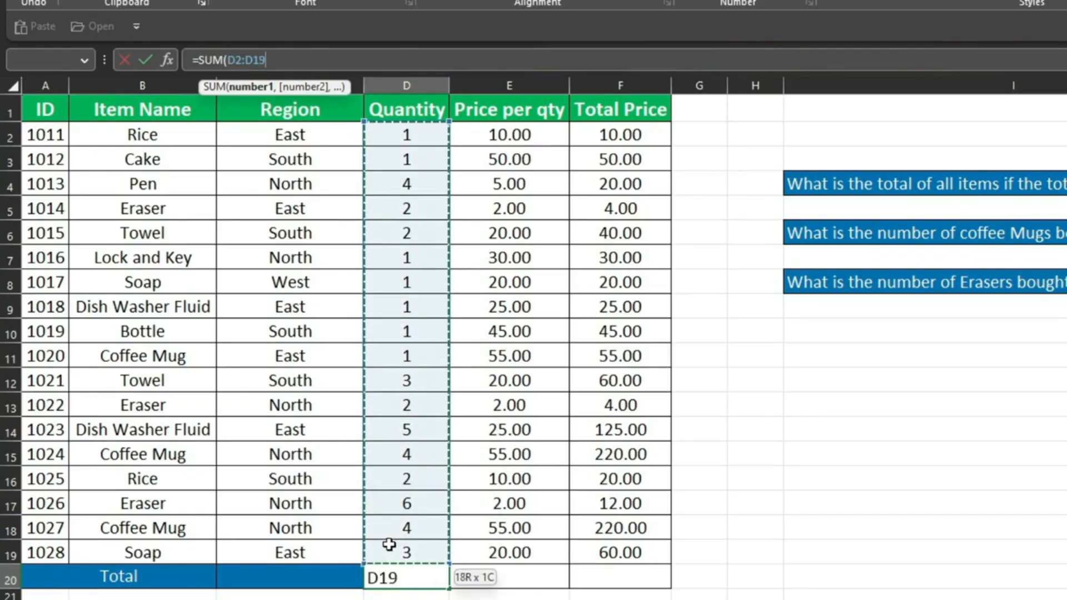
left_click_drag(409, 186, 409, 307)
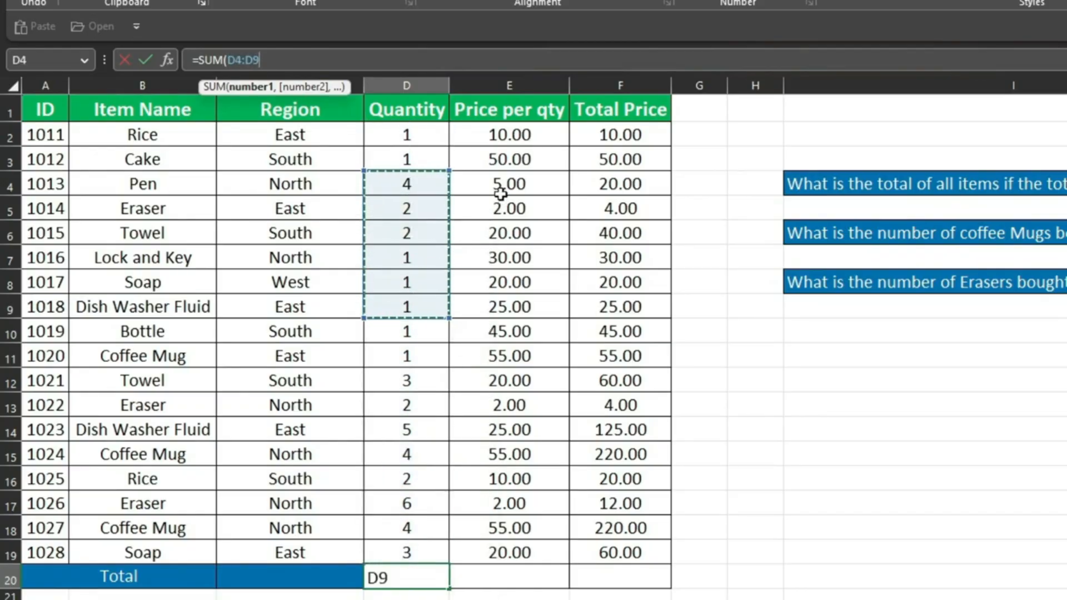
left_click_drag(286, 184, 576, 246)
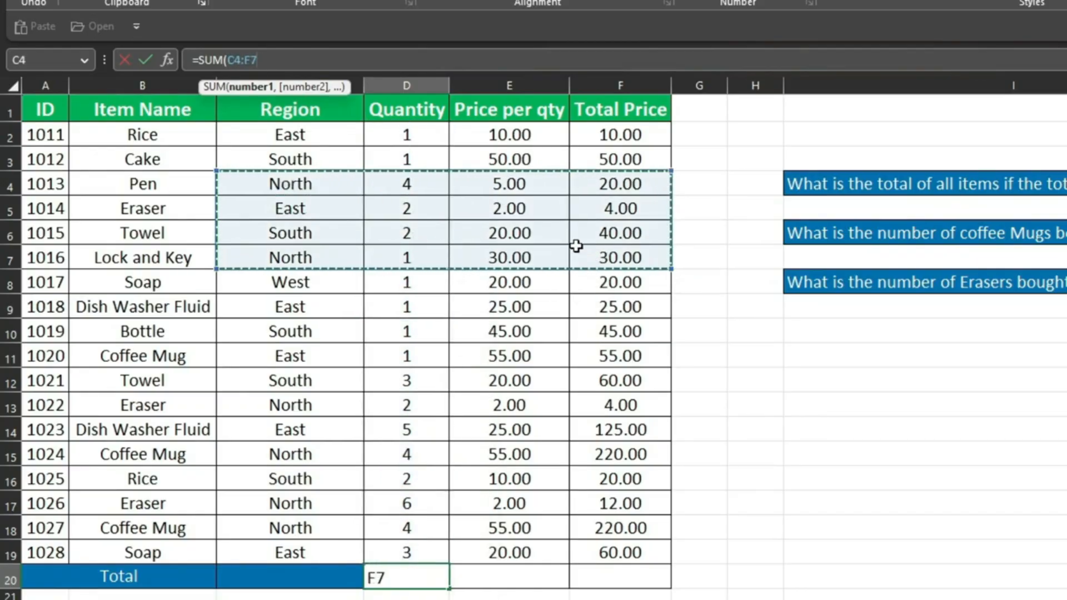
Set the SUM range in D20 to the Quantity values D2:D19 and complete the formula =SUM(D2:D19)
left_click(395, 134)
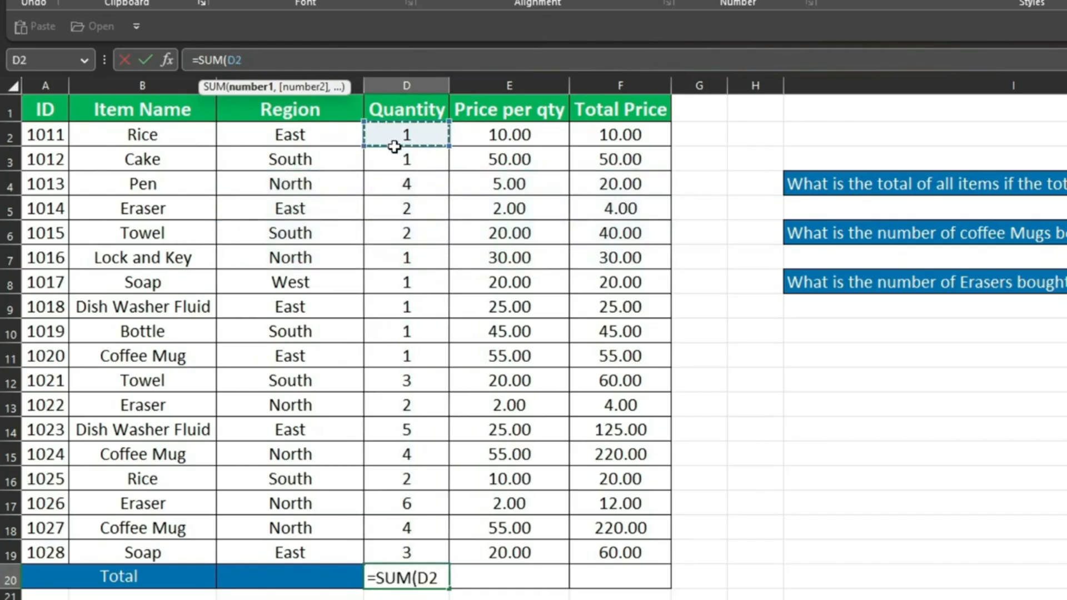
left_click_drag(395, 147, 395, 536)
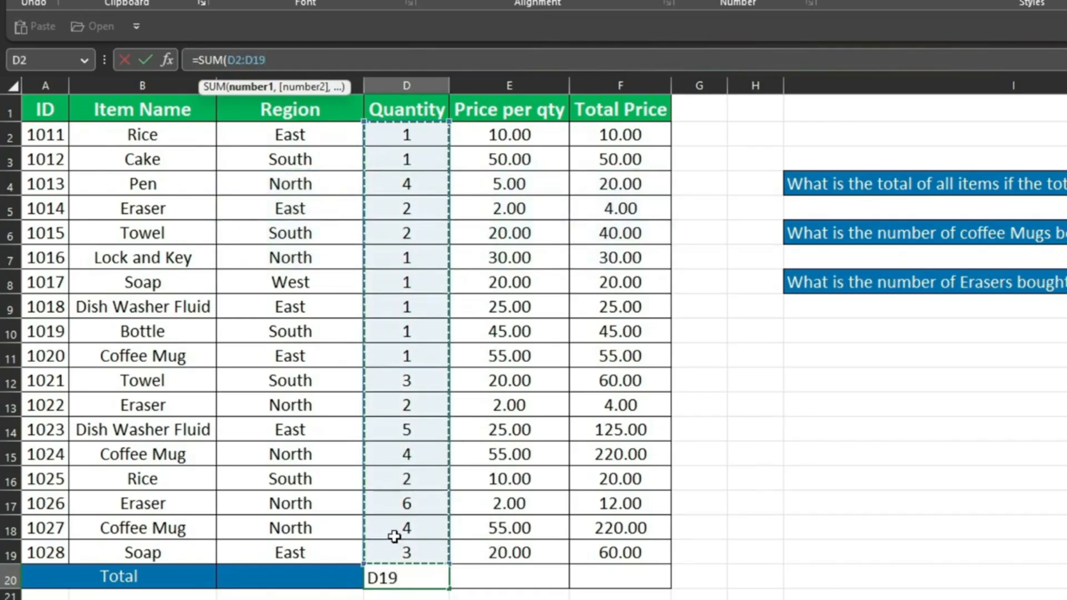
type(")")
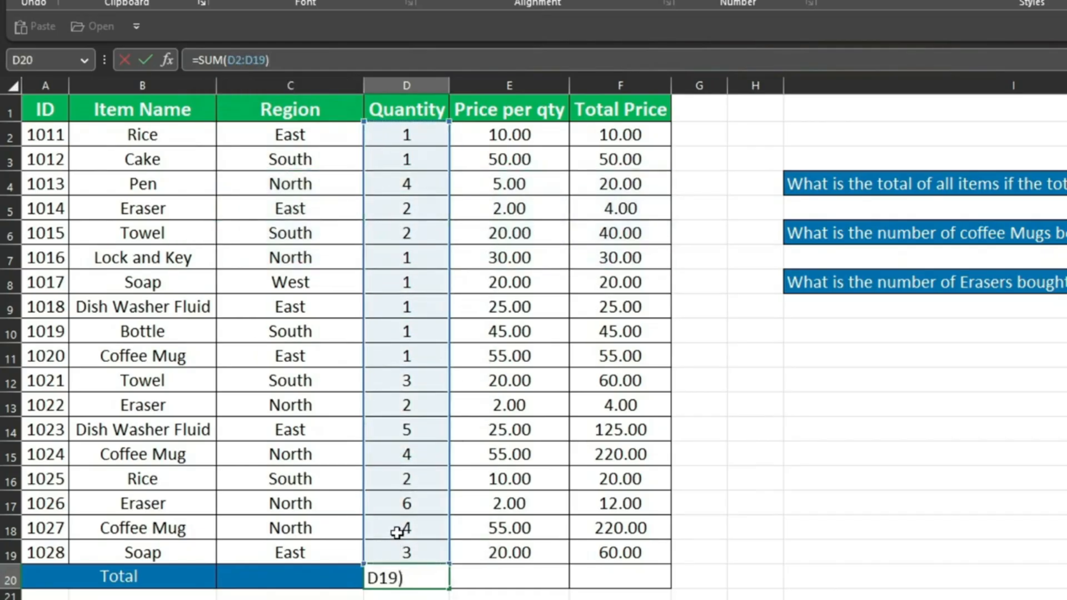
key("ctrl+Return")
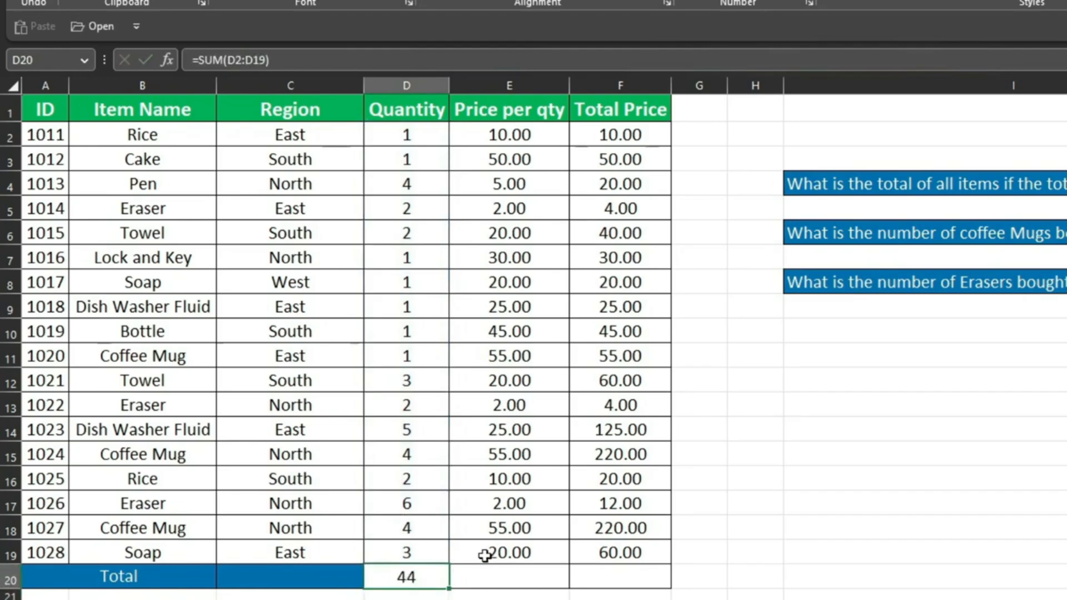
Total the Total Price column in F20 with the formula =SUM(F2:F19)
left_click(612, 581)
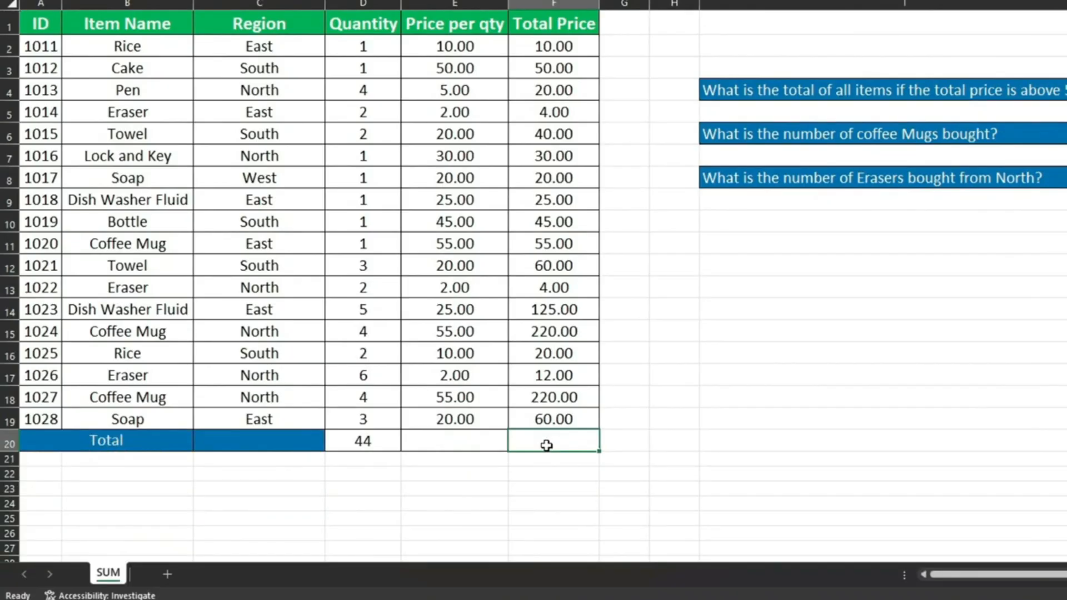
type("=sum")
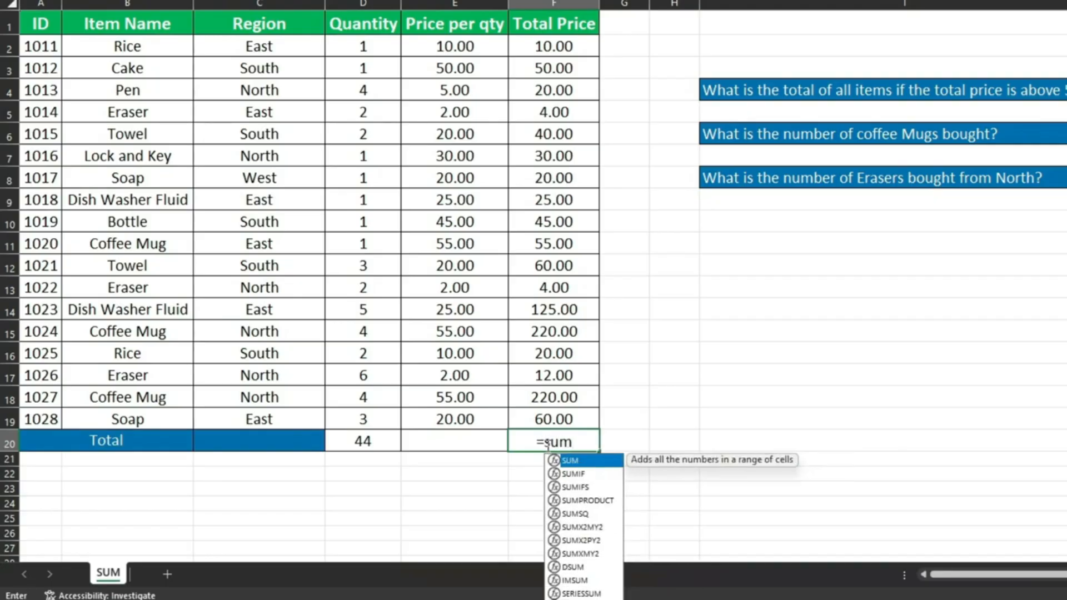
key("Tab")
left_click_drag(554, 53, 544, 418)
key("Return")
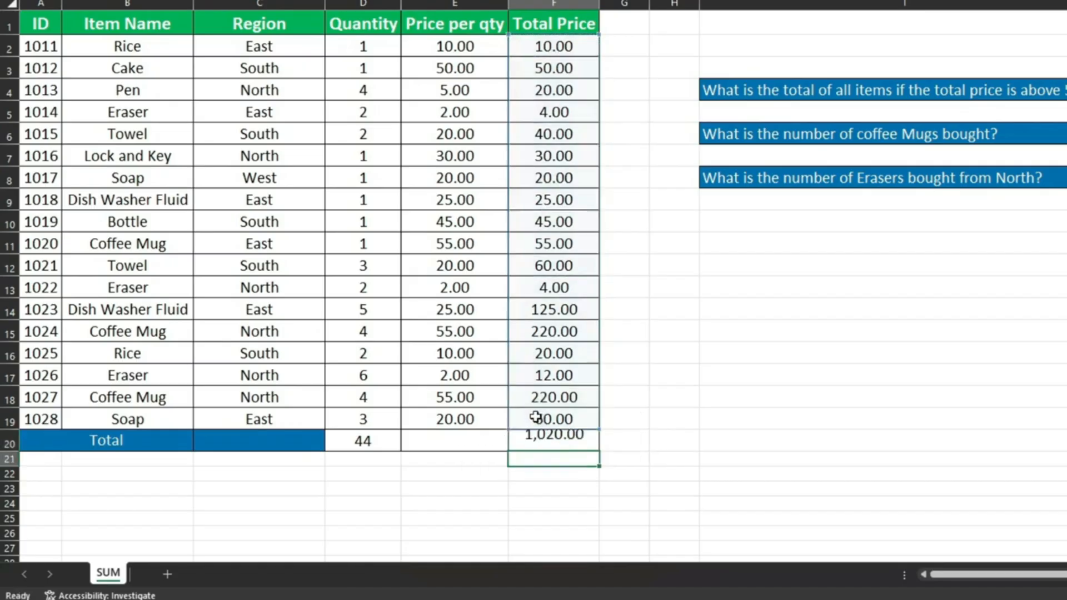
Check the Total Price total in F20 against the values in F2:F19
left_click(572, 441)
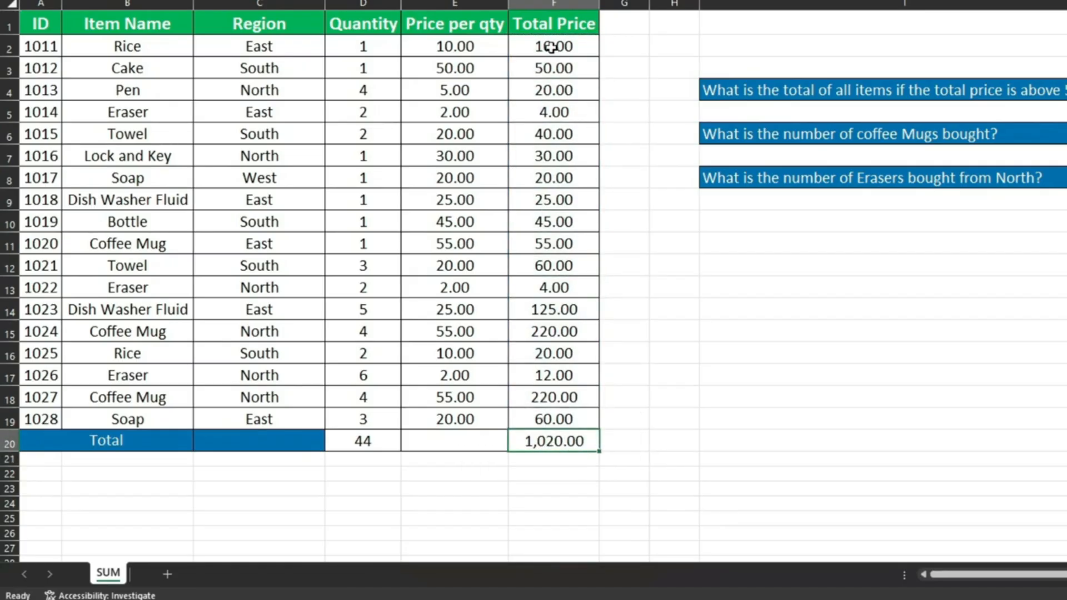
mouse_move(560, 49)
left_mouse_down()
mouse_move(572, 204)
mouse_move(558, 413)
left_mouse_up()
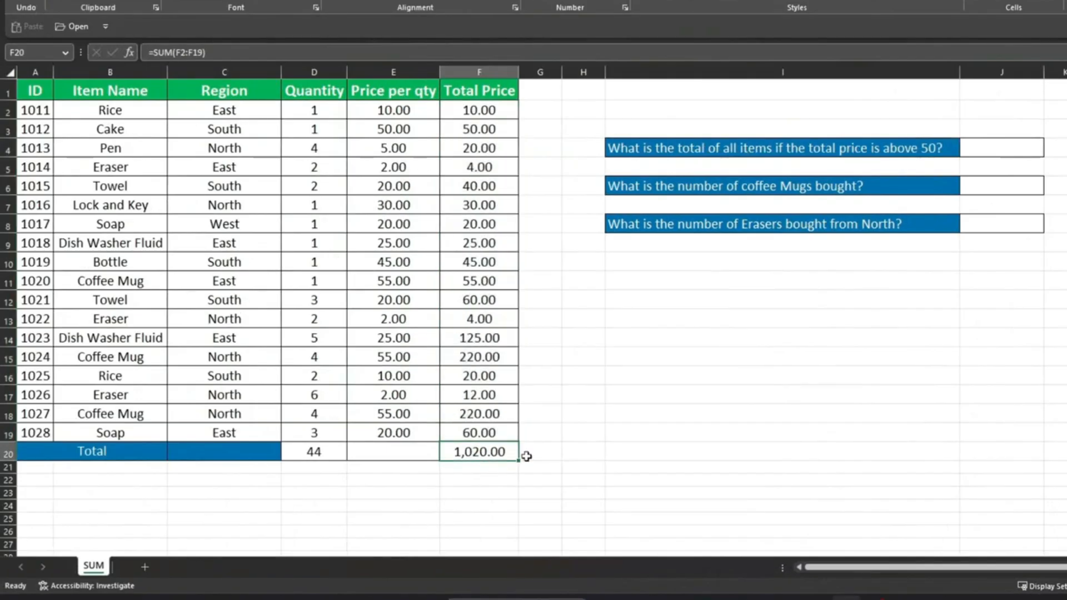
Examine the question in I4 and compare the Total Price values in F2:F19 with its above-50 condition
left_click(513, 340)
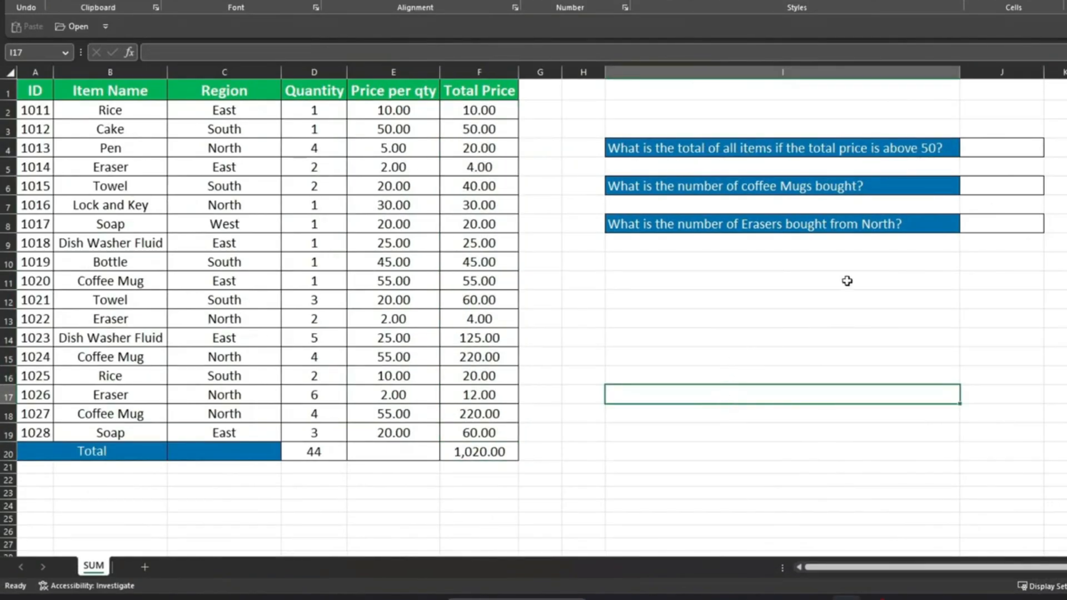
left_click(646, 147)
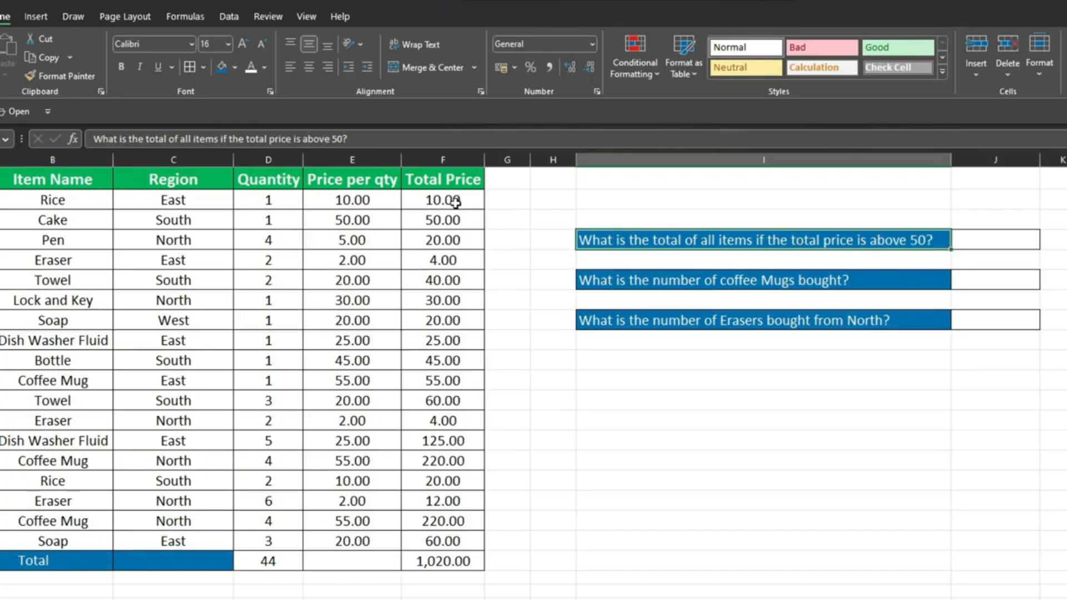
left_click_drag(443, 200, 440, 540)
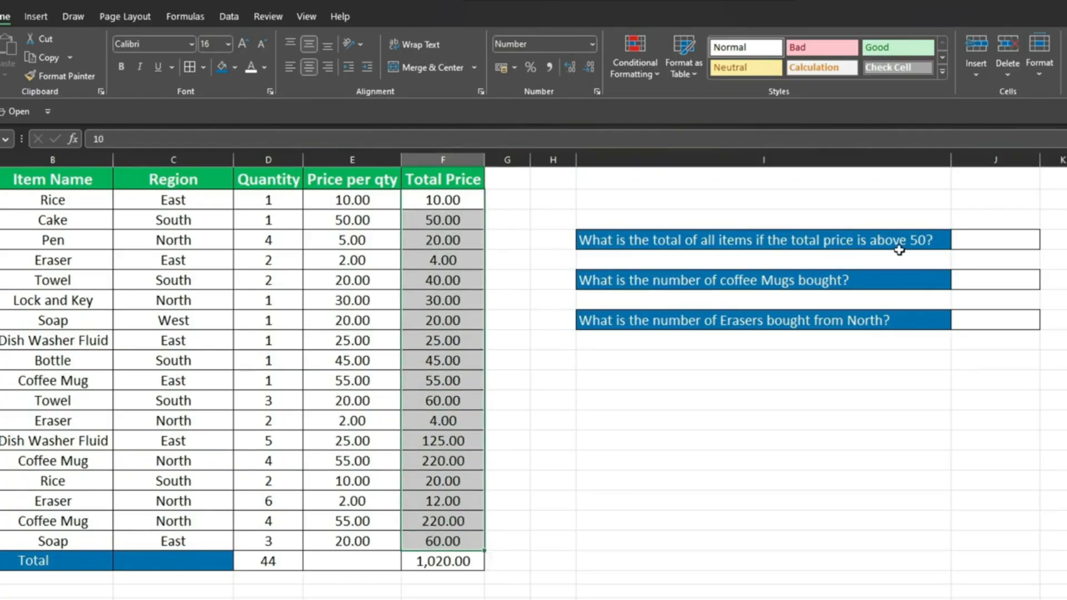
left_click(440, 219)
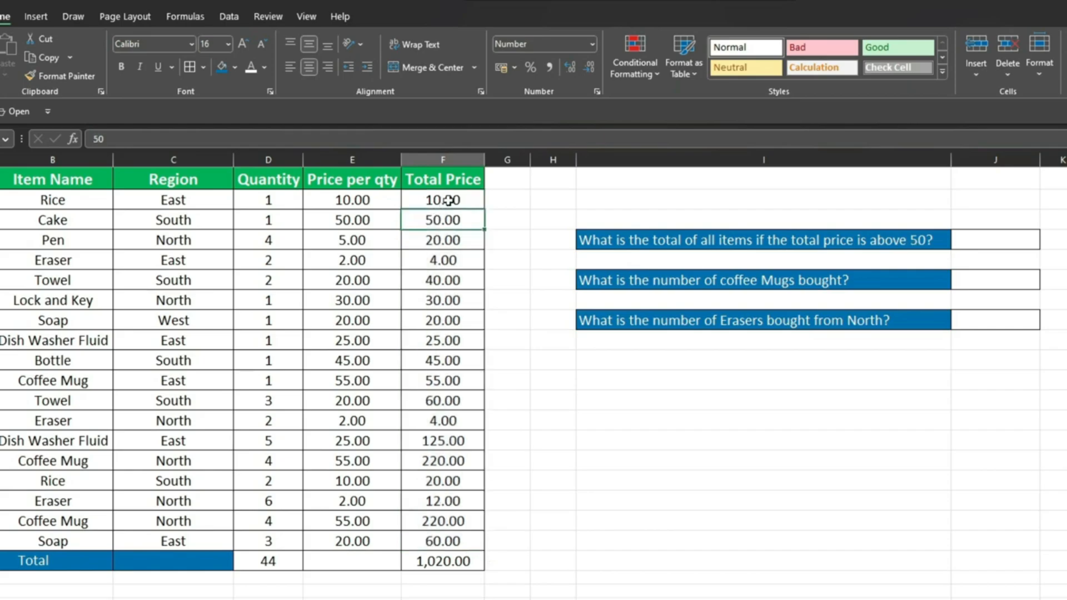
left_click(449, 200)
left_click(447, 240)
left_click(448, 263)
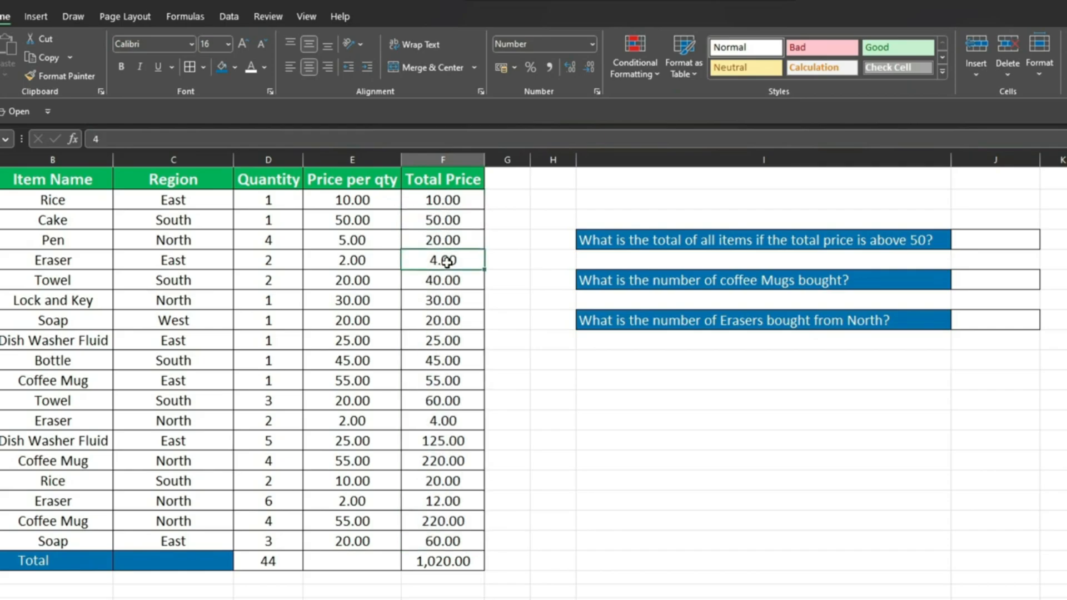
left_click(448, 280)
left_click(448, 301)
left_click(451, 322)
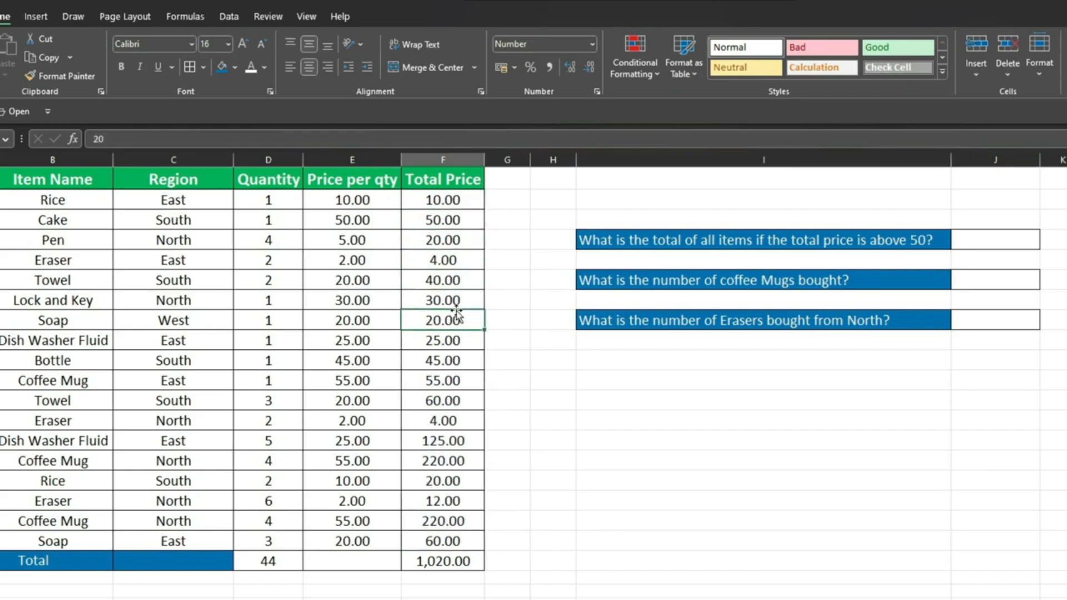
Sum the total prices above 50 in J4 with the formula =SUMIF(F2:F19,">50",F2:F19)
left_click(987, 242)
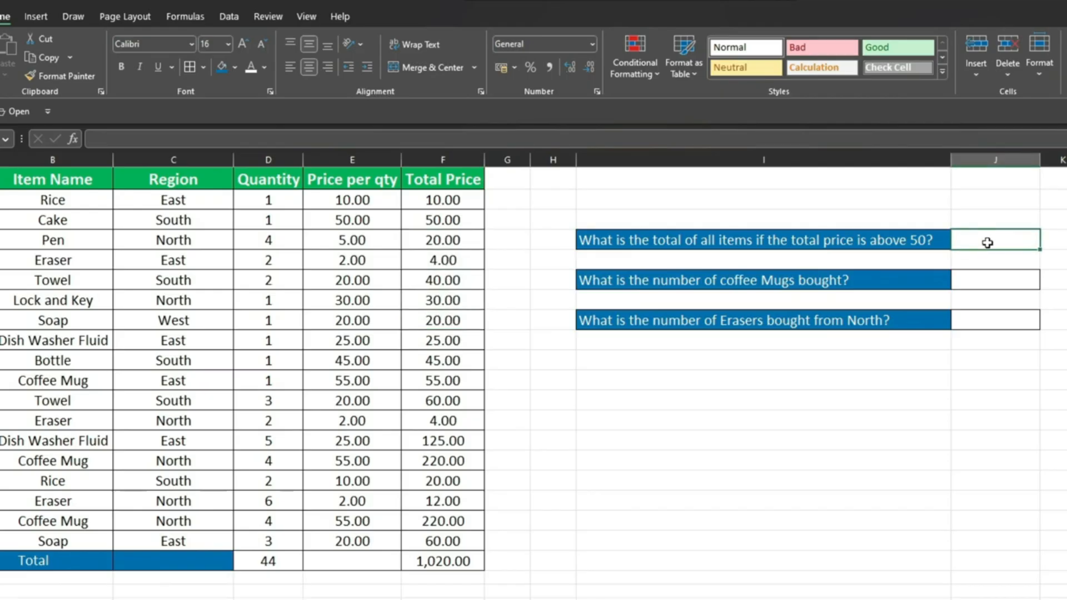
type("=sumif")
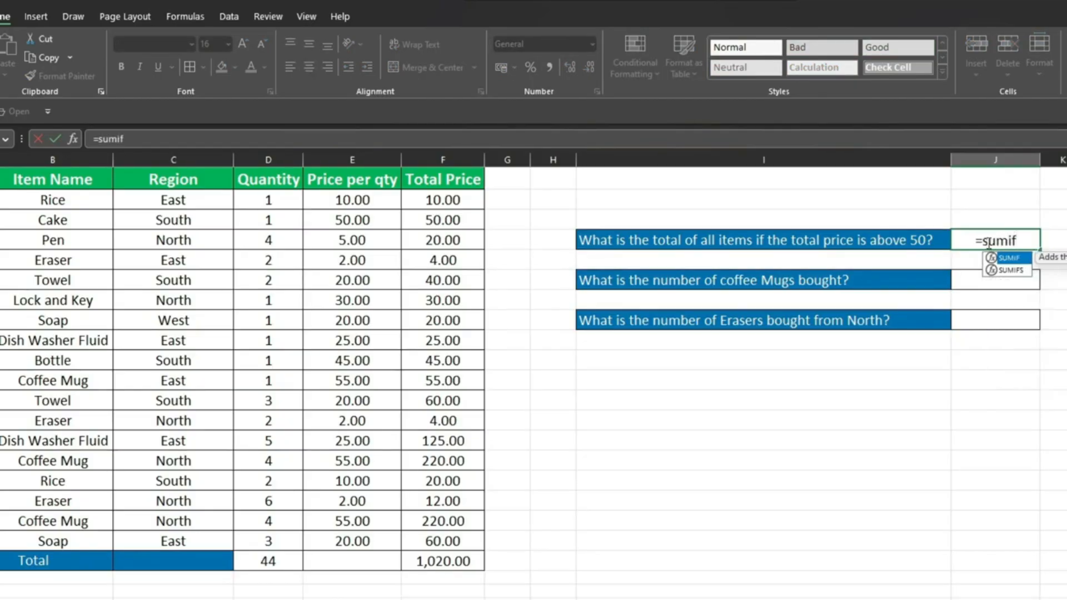
key("Tab")
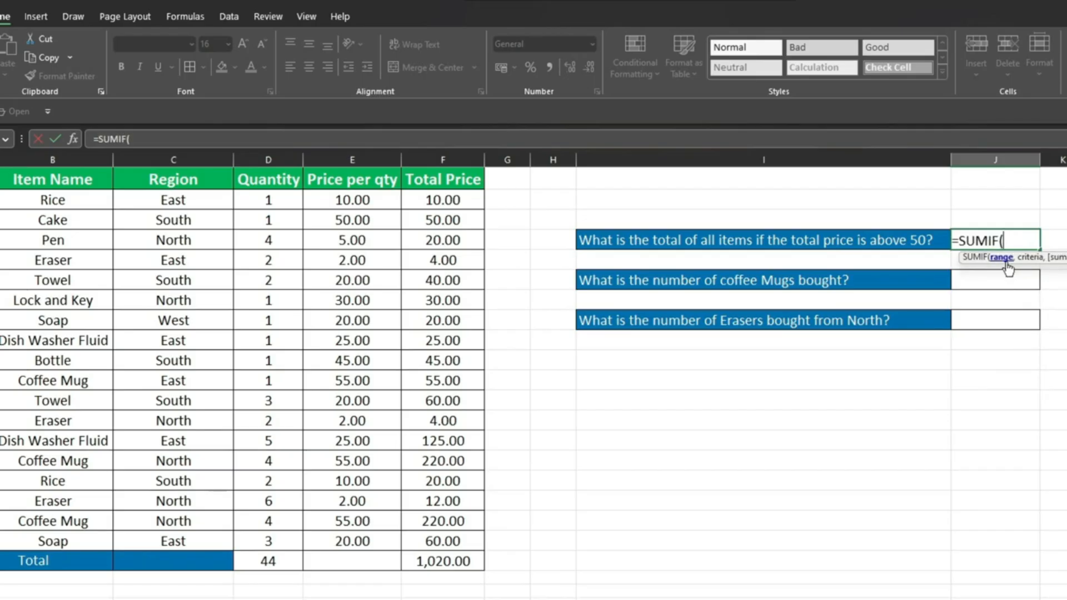
left_click_drag(437, 199, 433, 539)
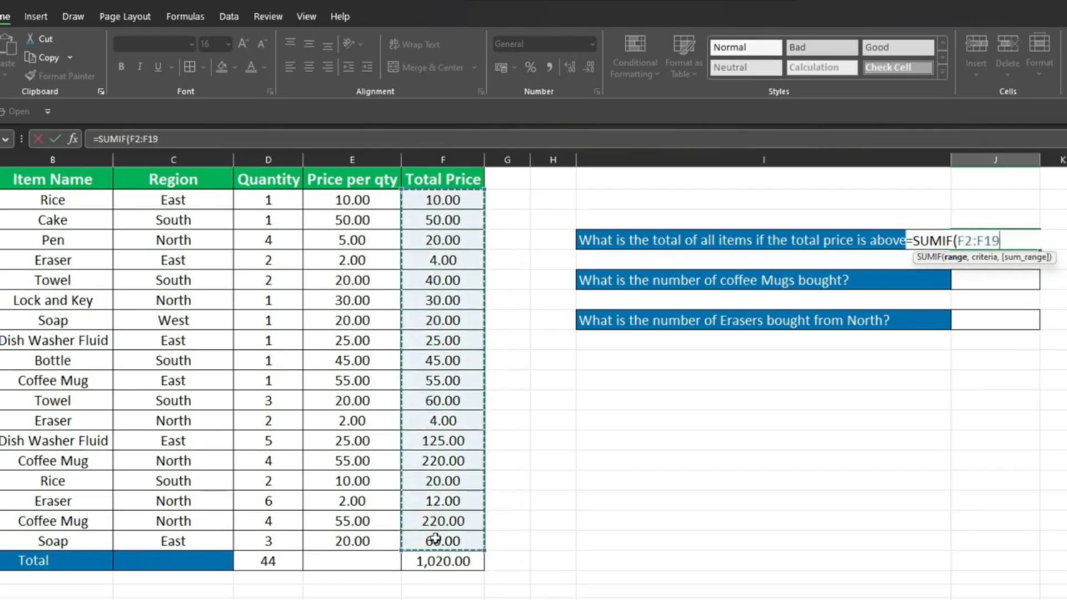
type(",\">")
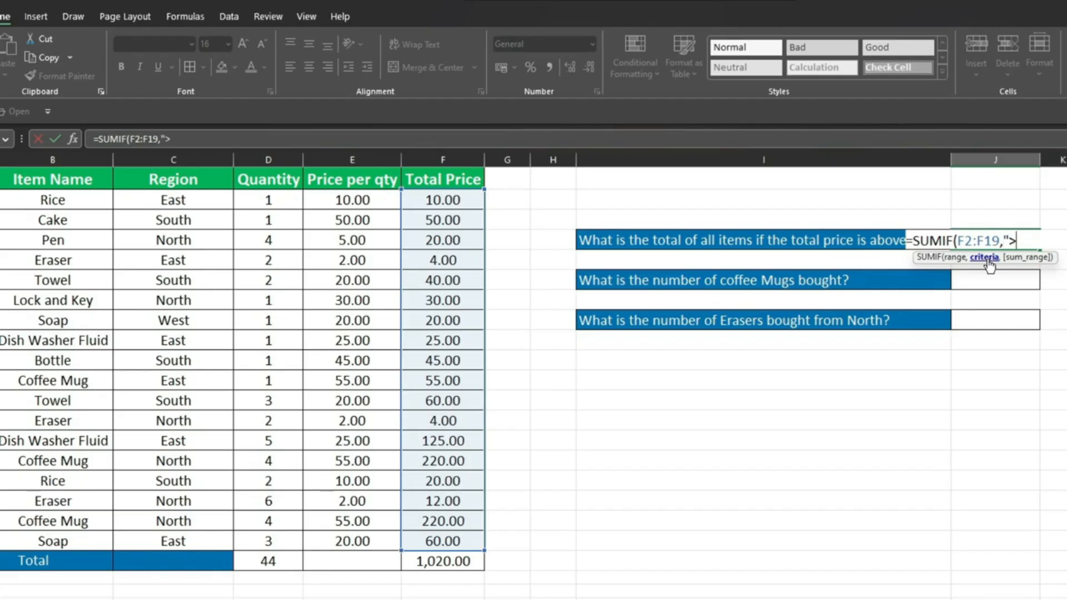
type("50\",")
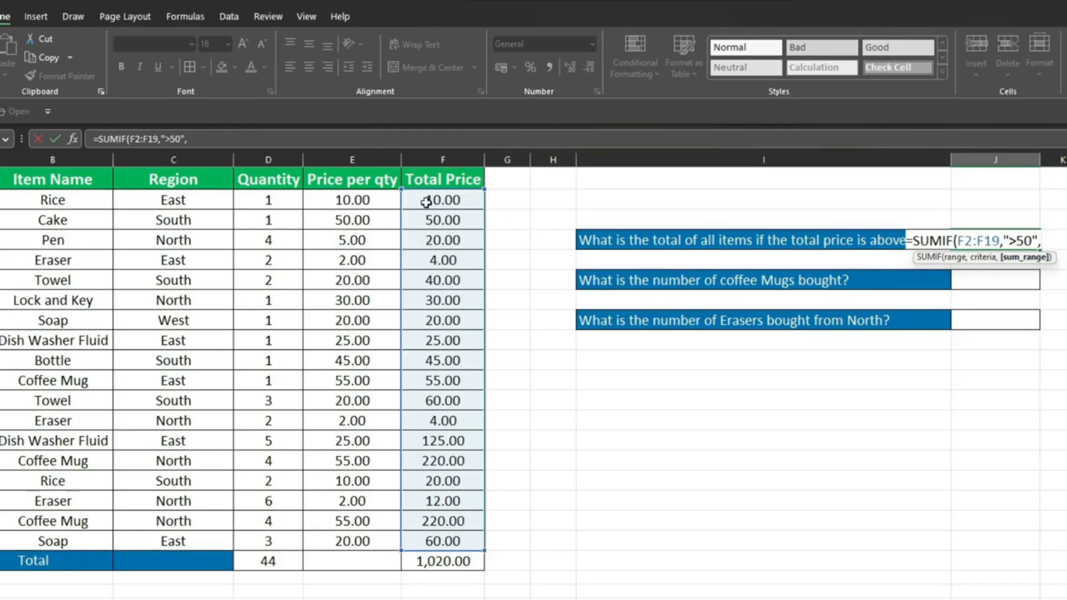
left_click_drag(425, 202, 431, 536)
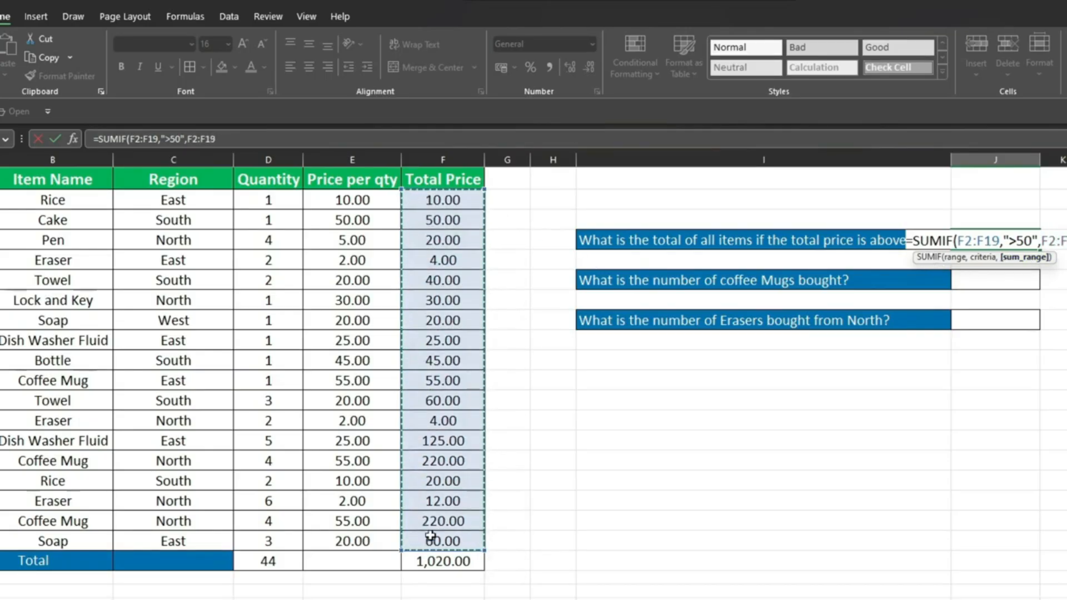
type(")")
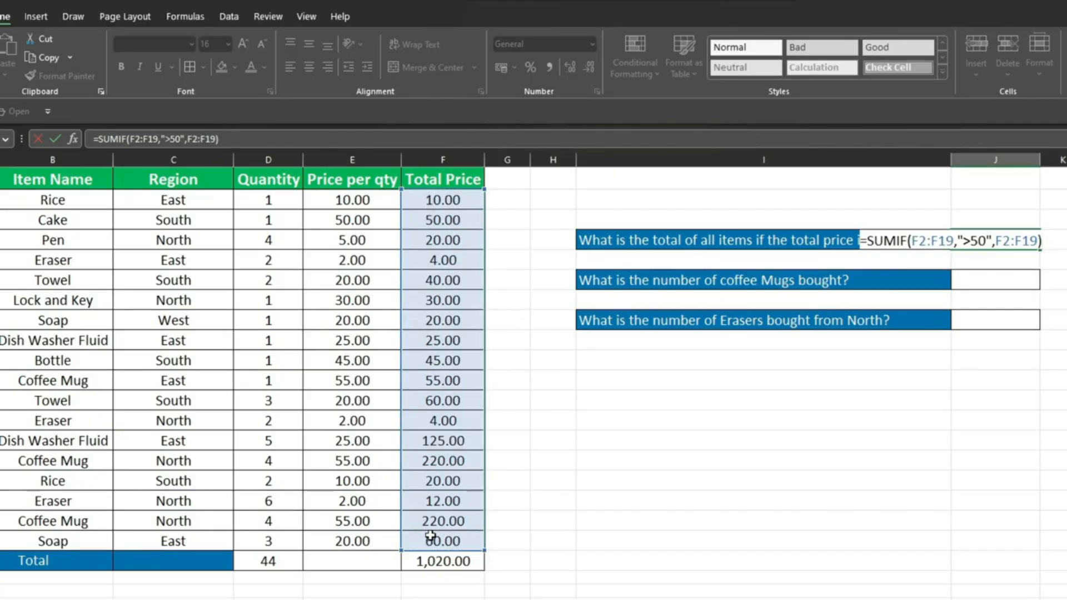
key("Return")
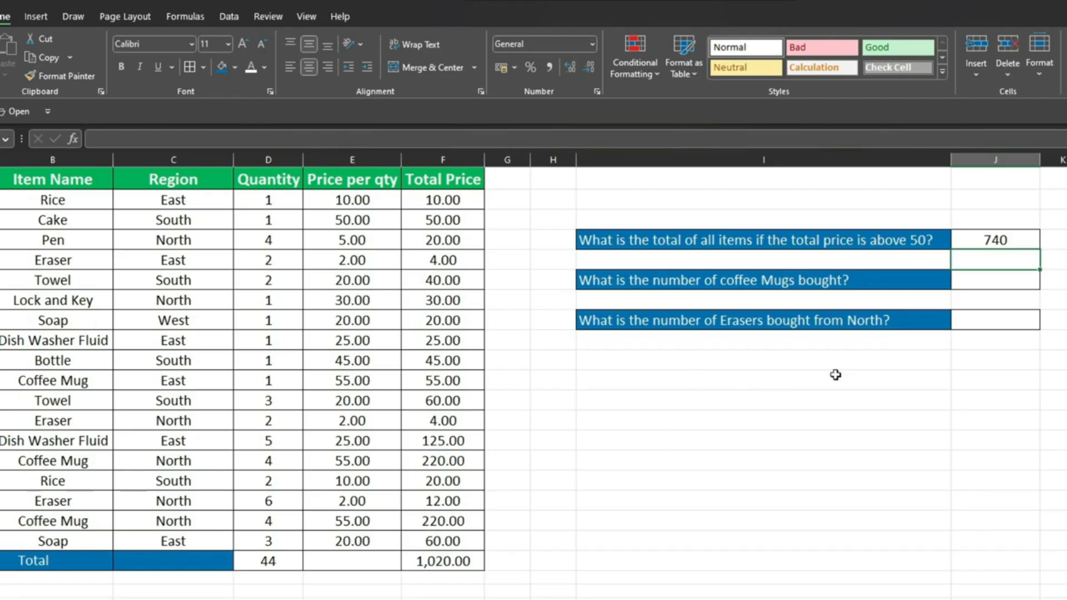
Check the SUMIF result in J4 against the sum of only the Total Price cells above 50
left_click(1017, 241)
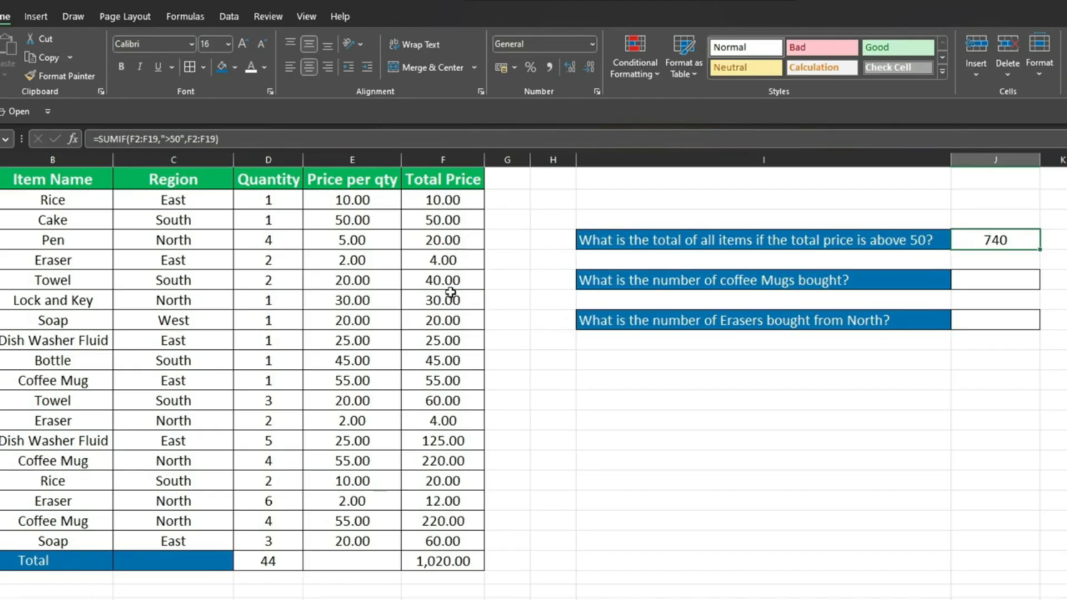
left_click(443, 379)
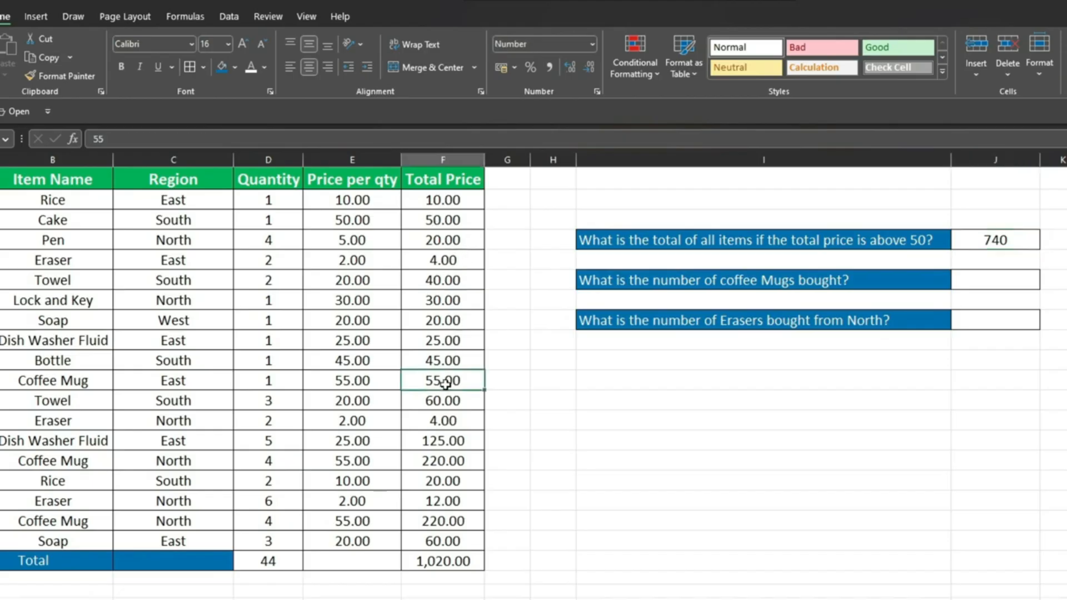
left_click(448, 400, "ctrl")
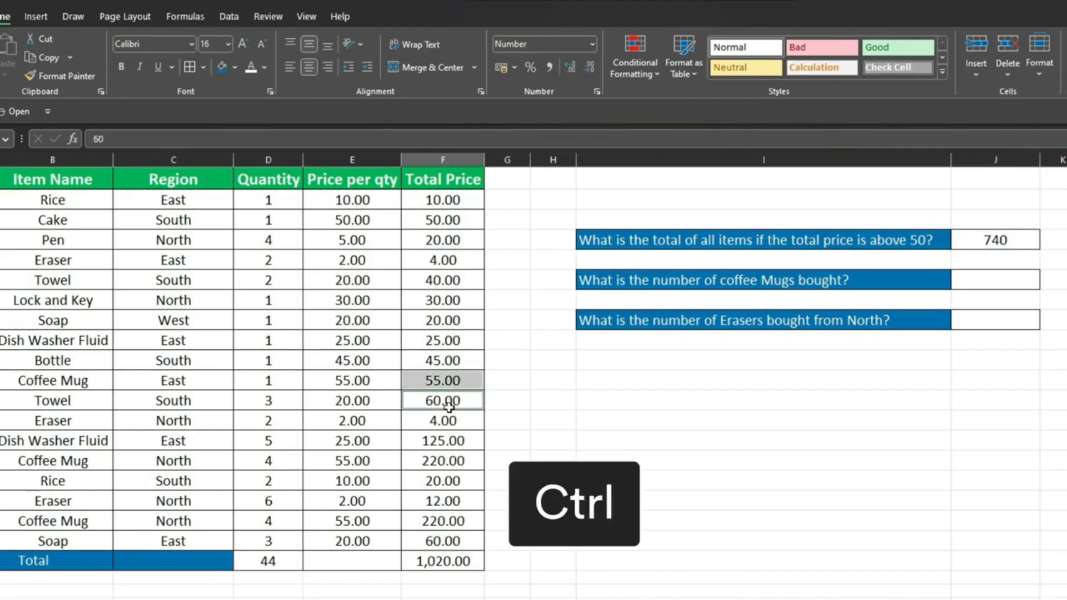
left_click(442, 441, "ctrl")
left_click(442, 463, "ctrl")
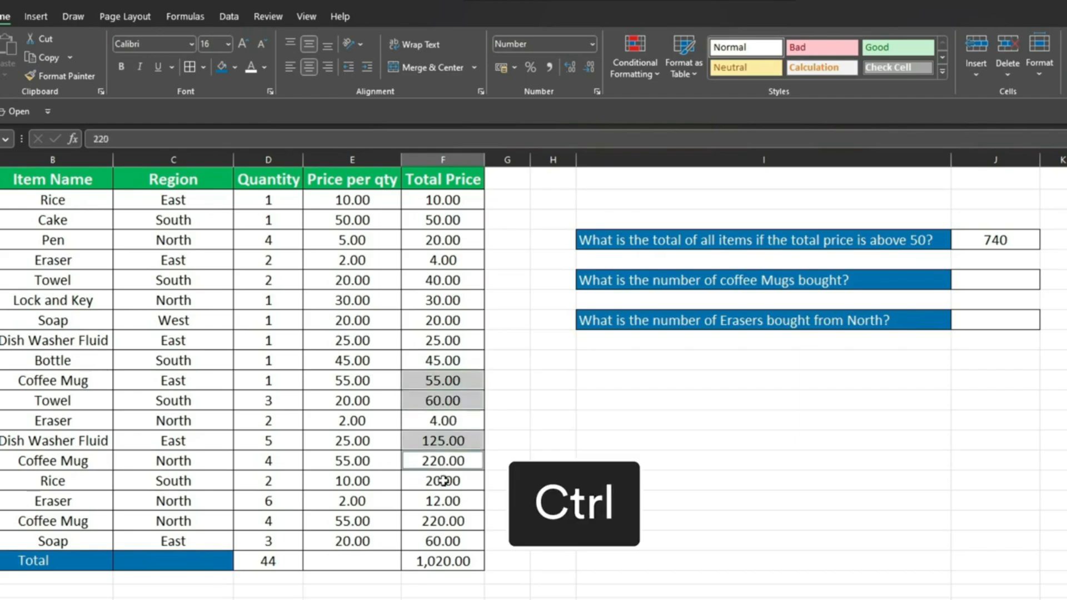
left_click(442, 523, "ctrl")
left_click(444, 541, "ctrl")
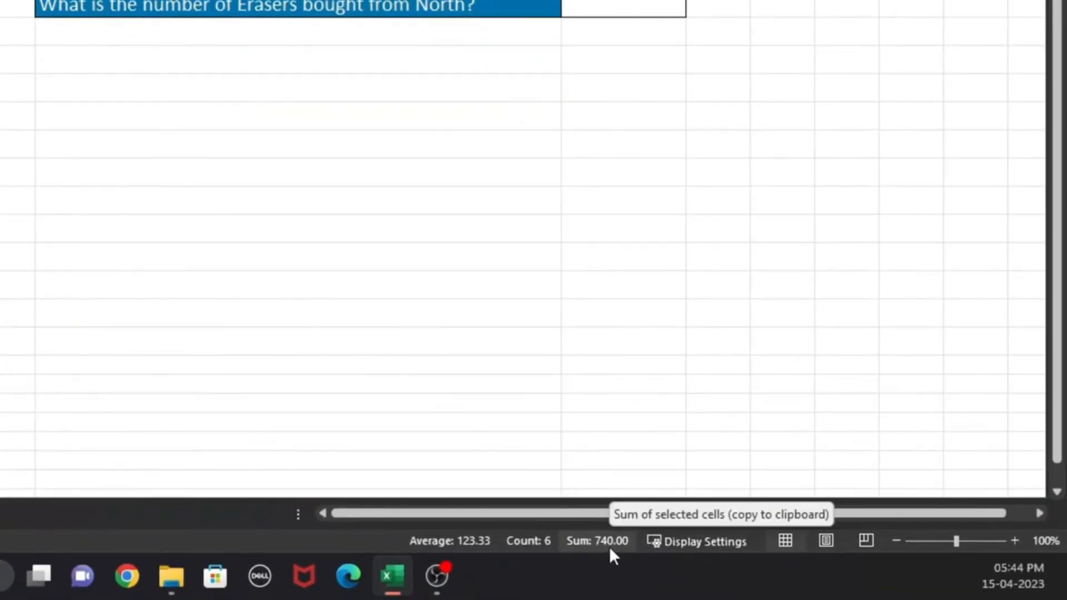
left_click(963, 224)
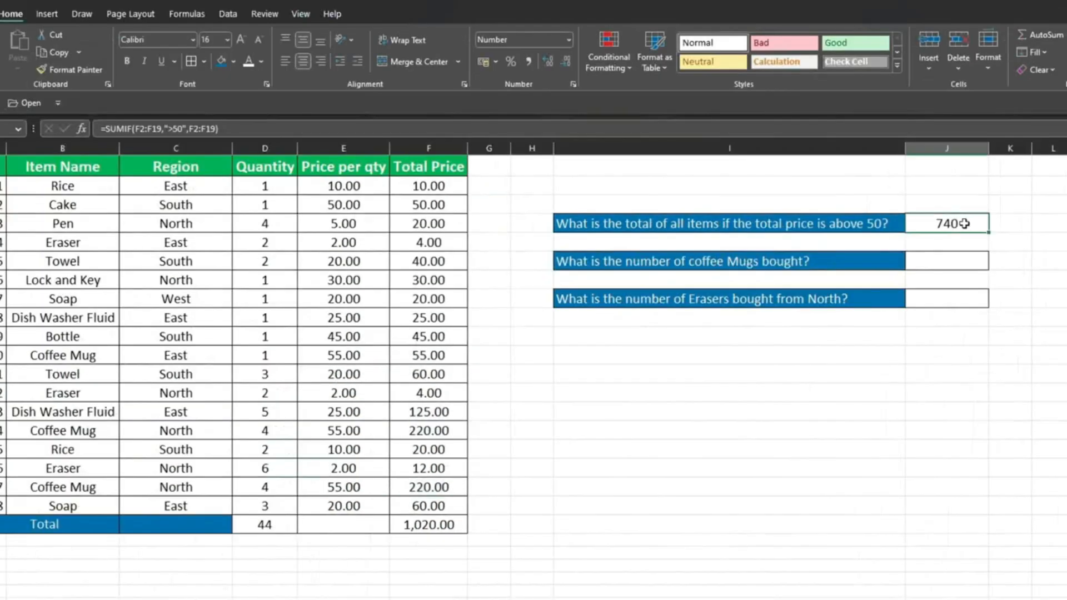
Examine the coffee mug question in I6 along with the Quantity and Item Name columns it relies on
left_click(961, 261)
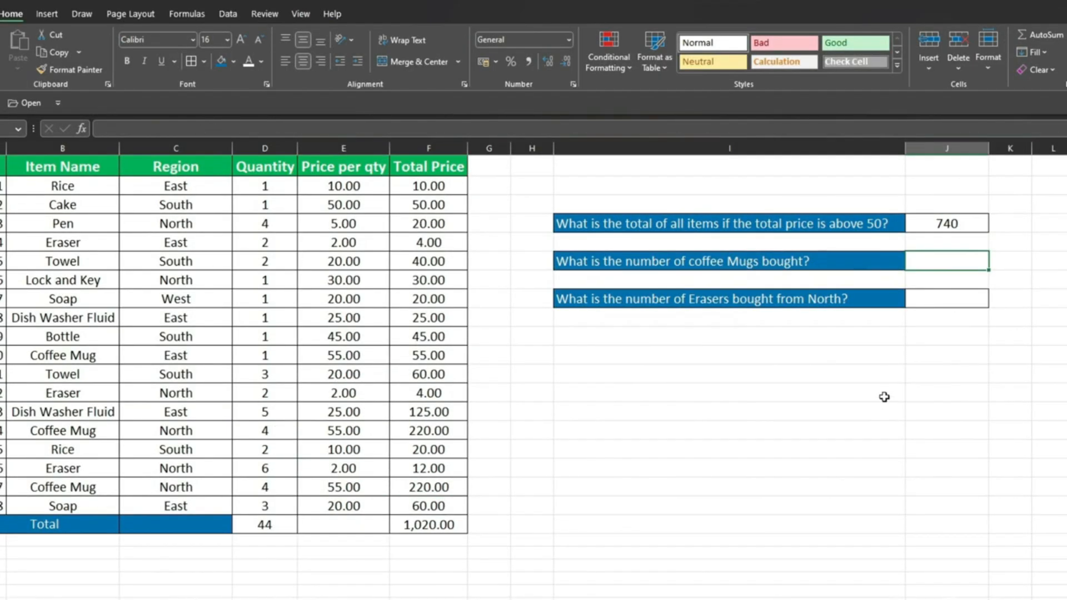
left_click(785, 262)
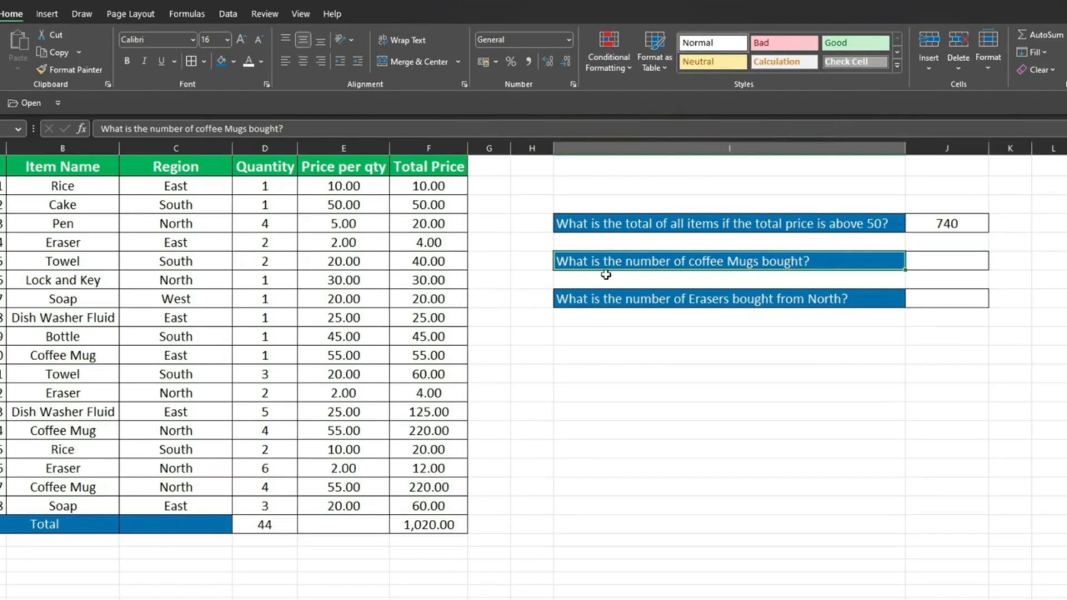
left_click_drag(265, 169, 251, 506)
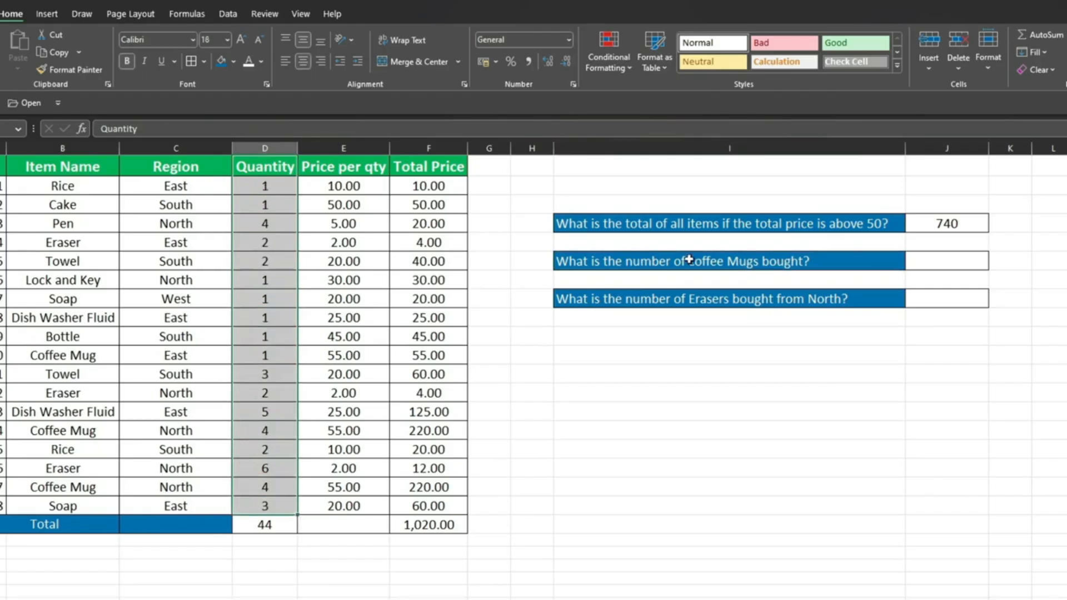
left_click(266, 187)
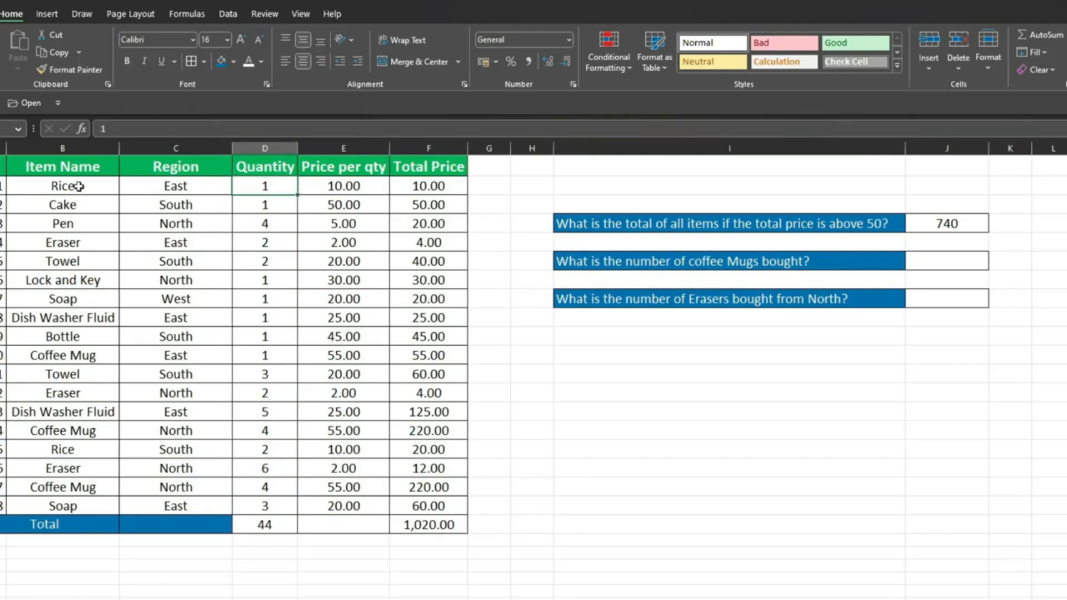
left_click_drag(79, 186, 85, 447)
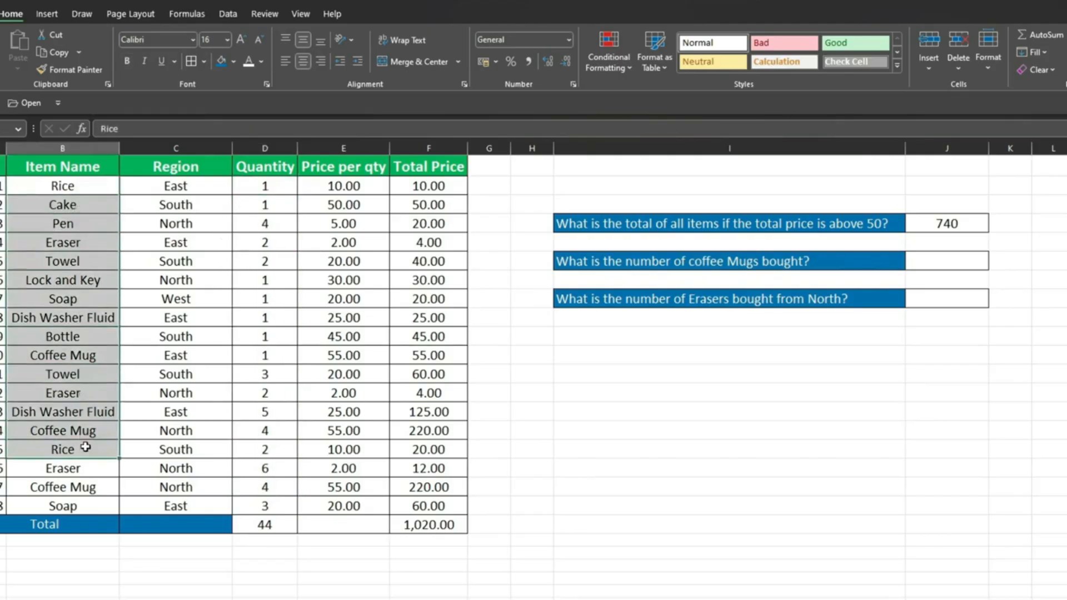
left_click(710, 261)
Start a SUMIF formula in J6 with the Item Name cells B2:B19 as its range
left_click(954, 260)
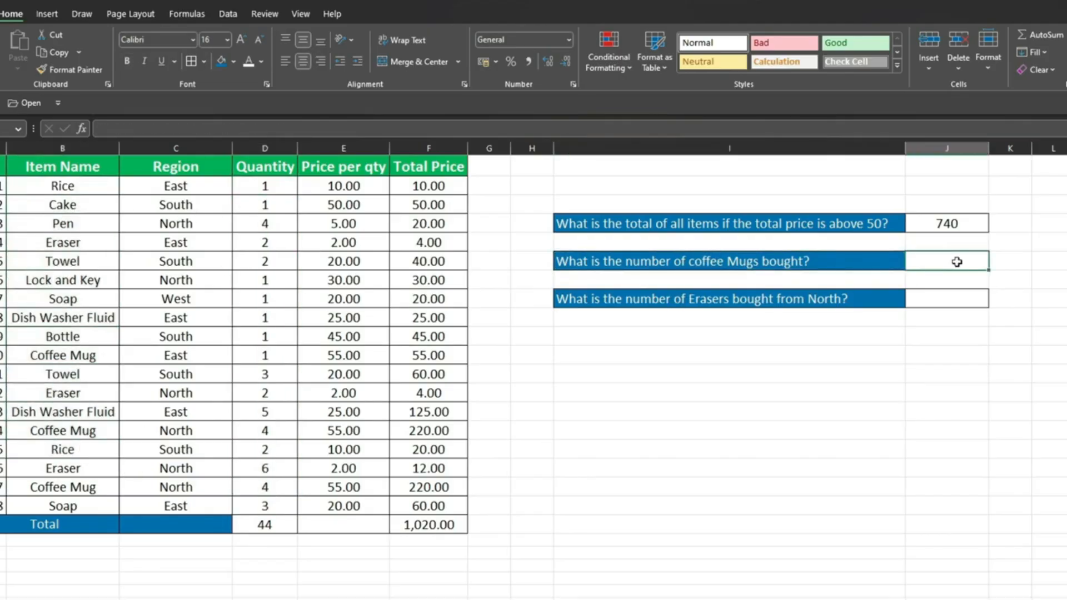
type("=sumif")
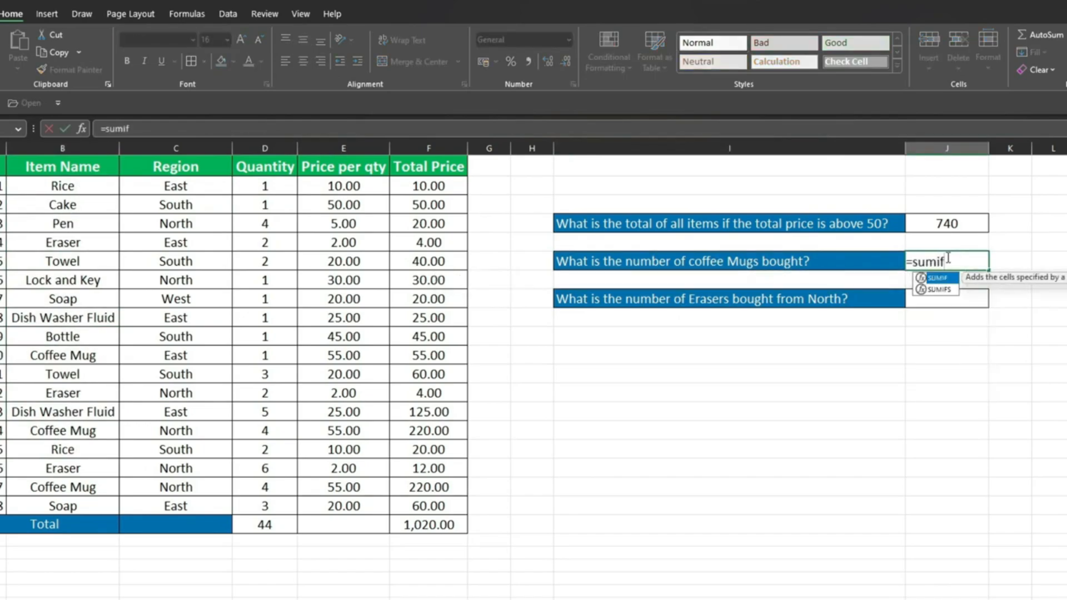
key("Tab")
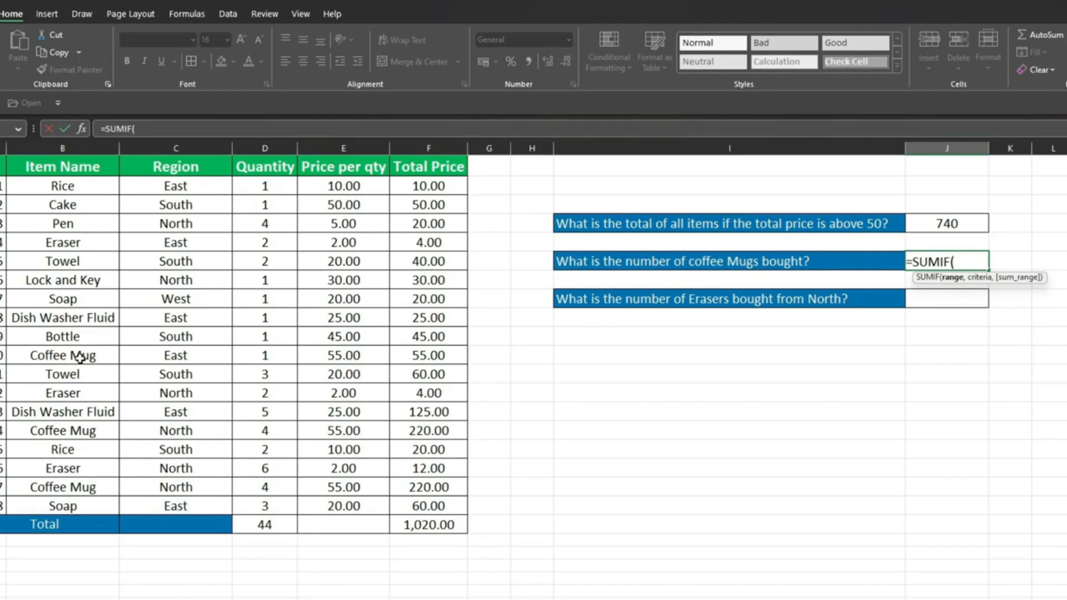
left_click_drag(63, 185, 77, 502)
type(",")
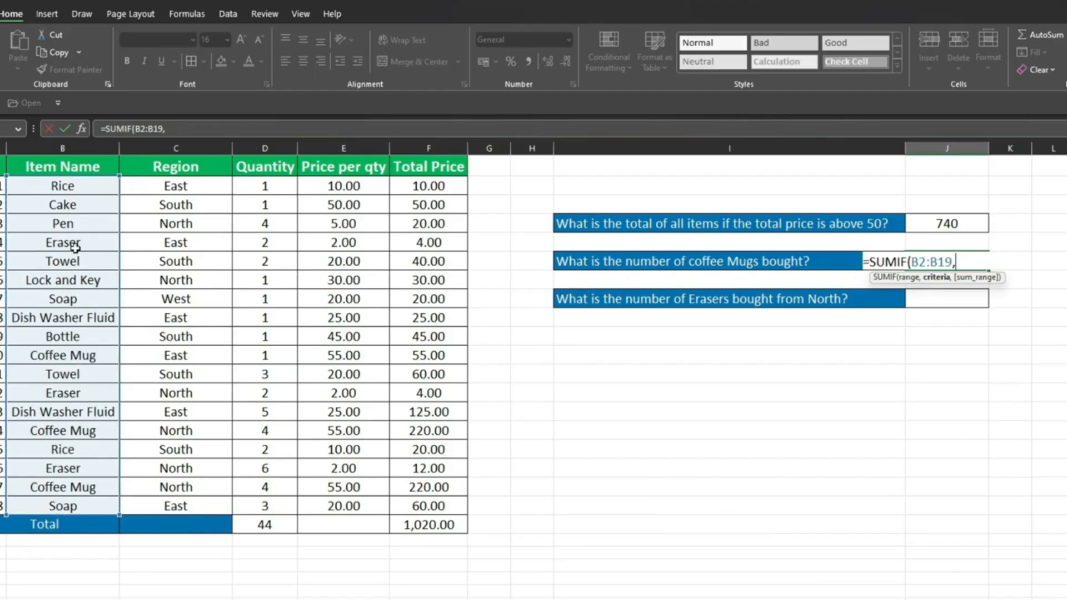
Set the criteria of the SUMIF formula in J6 to the Coffee Mug cell B11, ready for the sum range
left_click(87, 430)
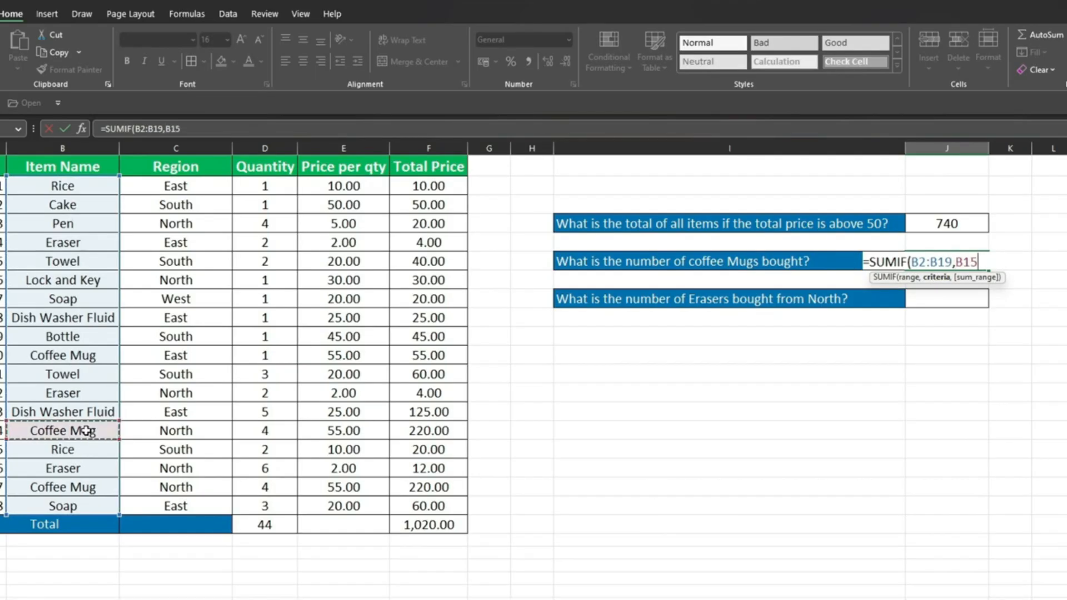
left_click(92, 364)
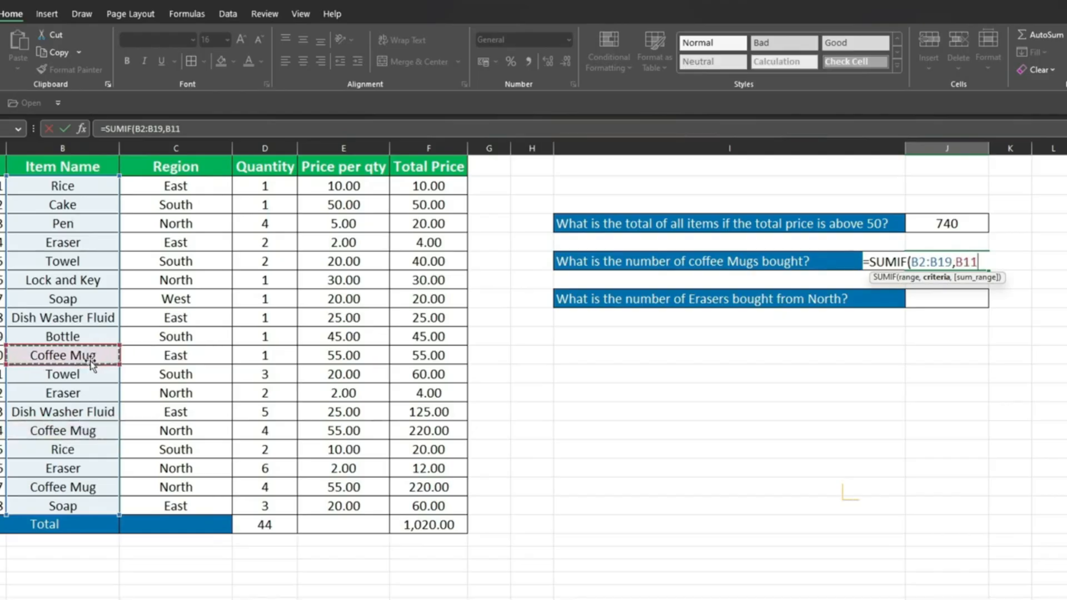
left_click(82, 490)
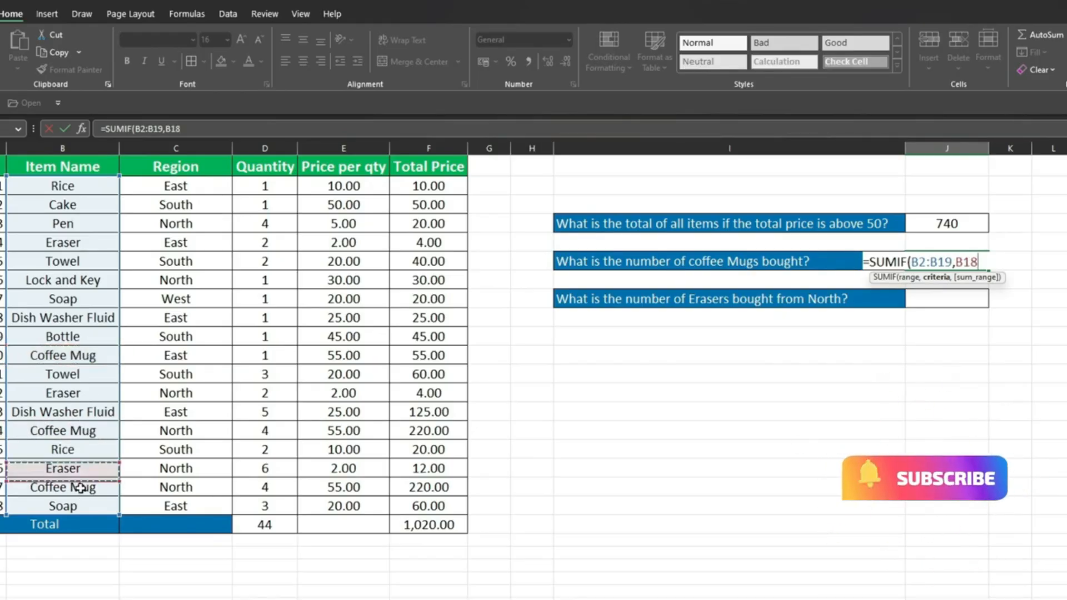
left_click(90, 359)
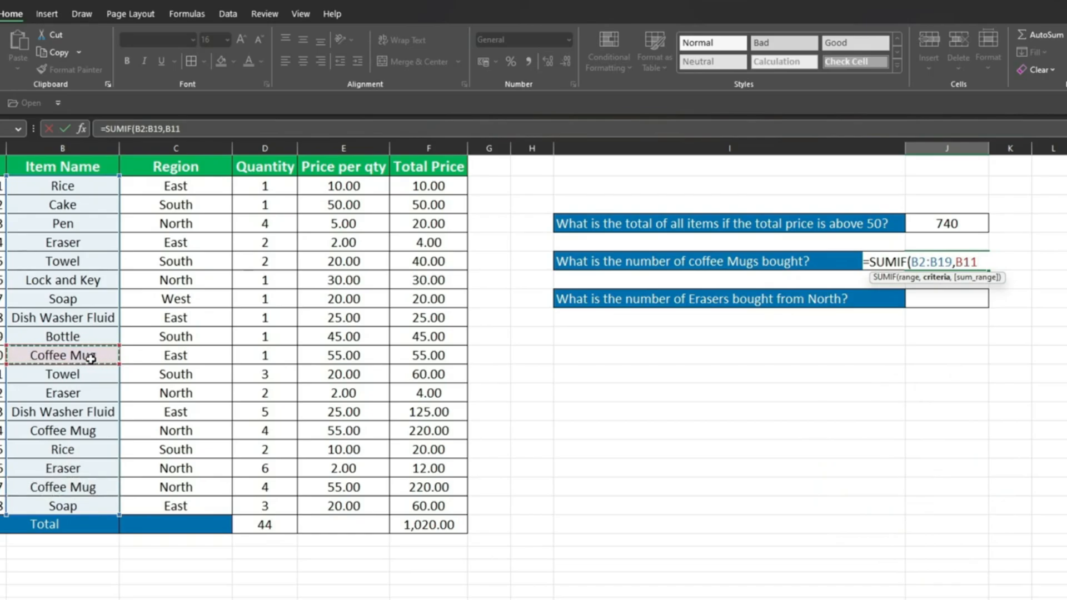
type(",")
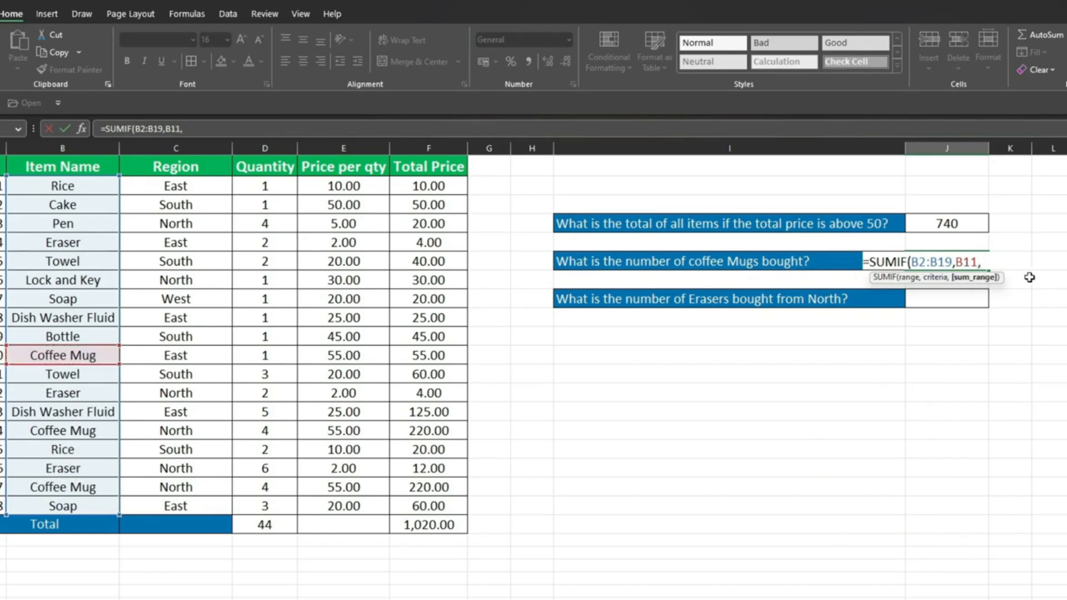
Complete the SUMIF formula in J6 with the Quantity cells D2:D19 as its sum range
left_click_drag(265, 188, 266, 504)
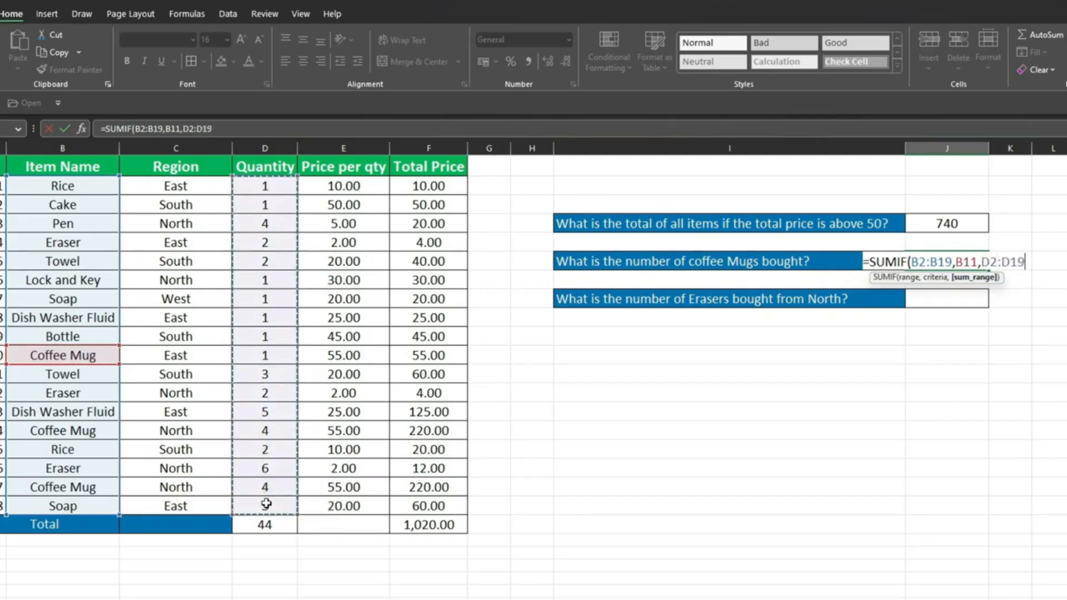
key("Return")
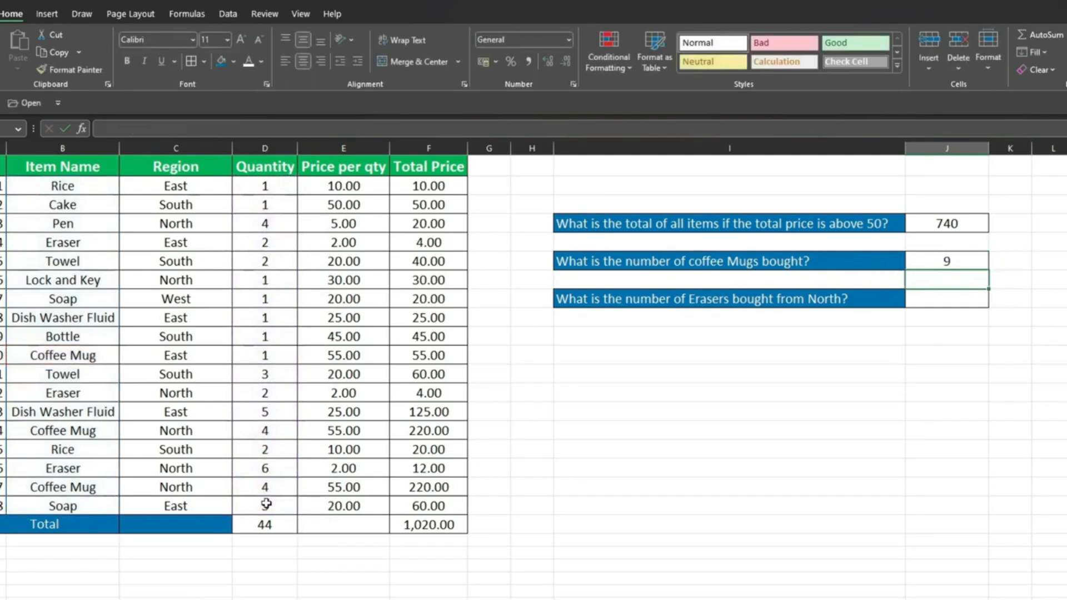
left_click(967, 259)
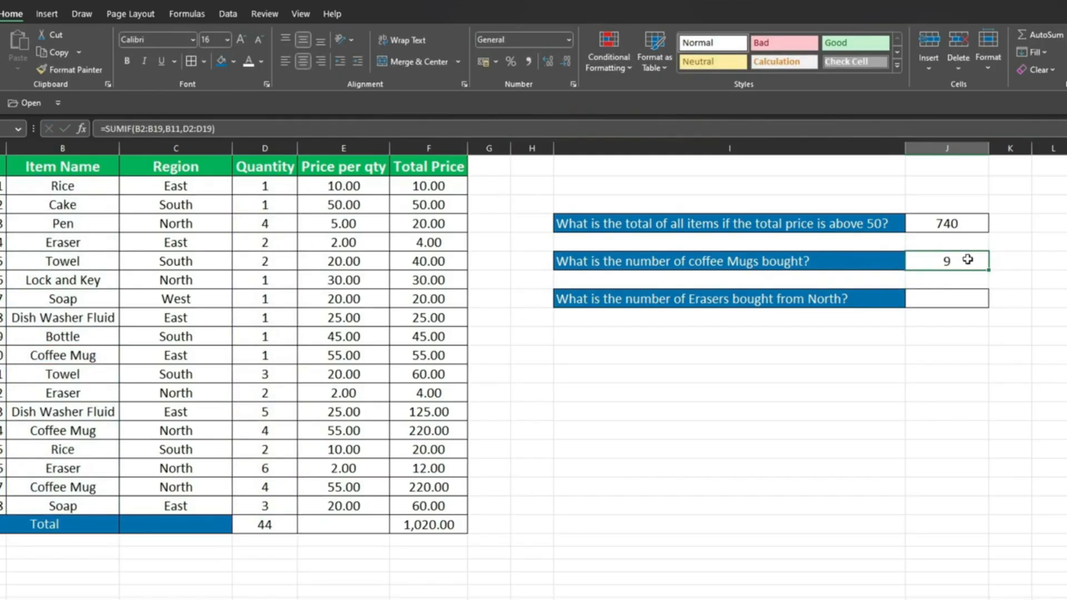
Check the coffee mug answer in J6 against the sum of only the Coffee Mug rows' Quantity cells
left_click(713, 264)
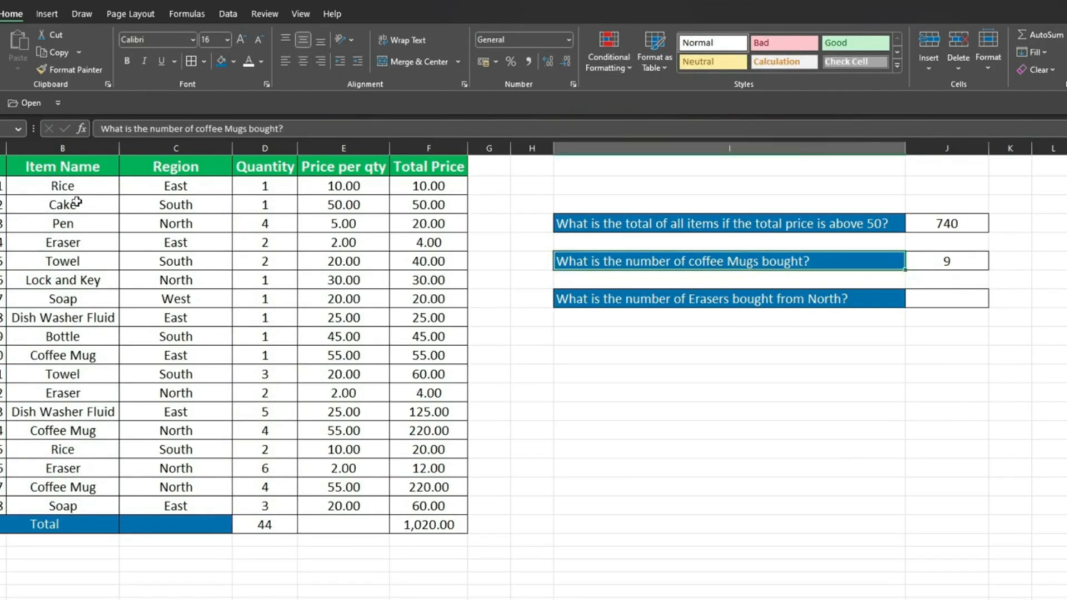
left_click(83, 355)
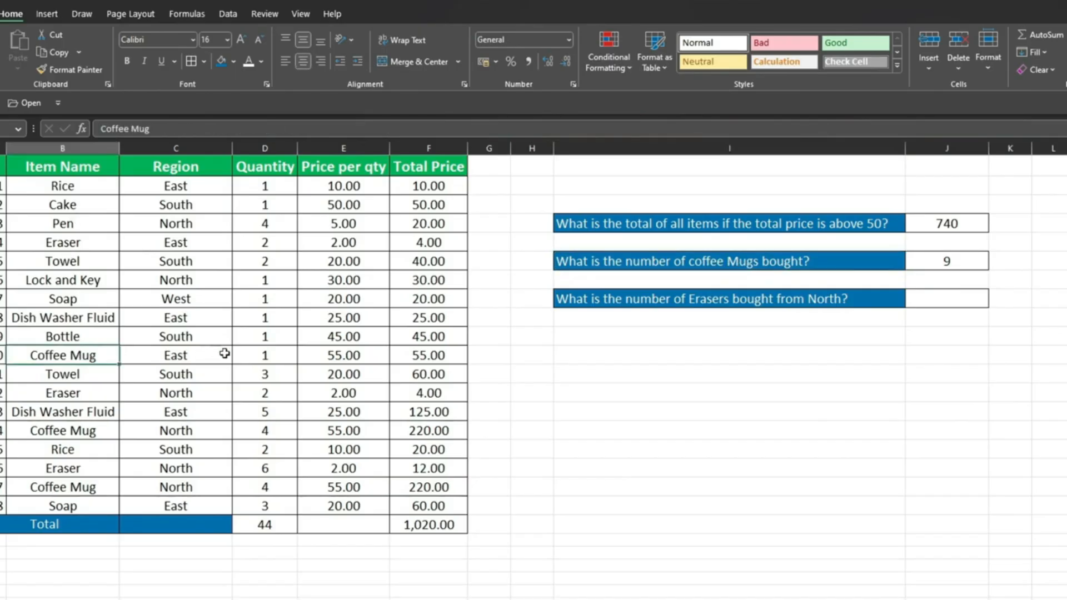
left_click(255, 355)
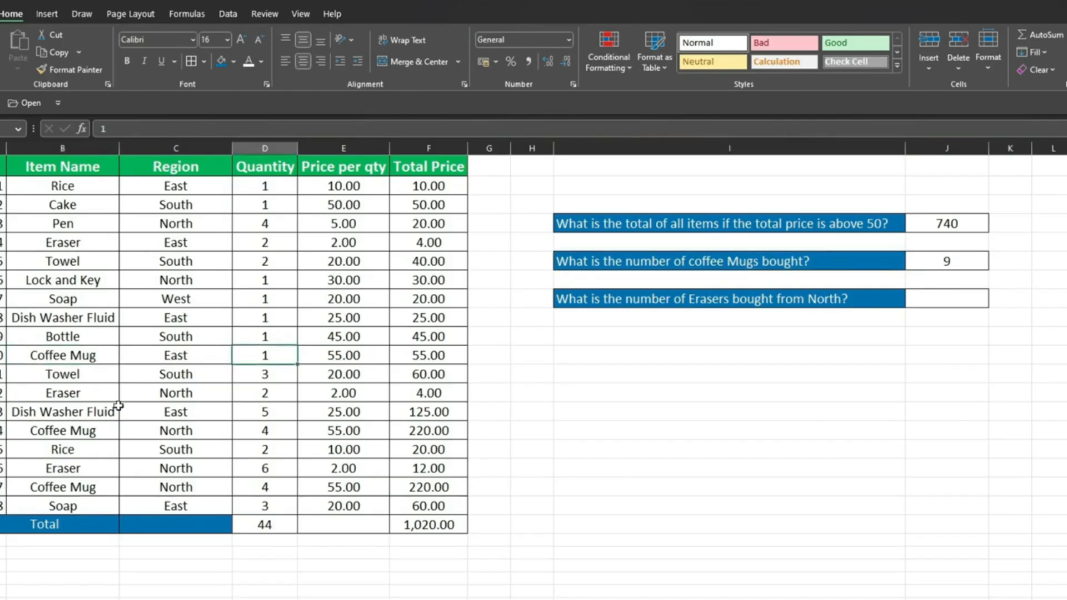
left_click(275, 429, "ctrl")
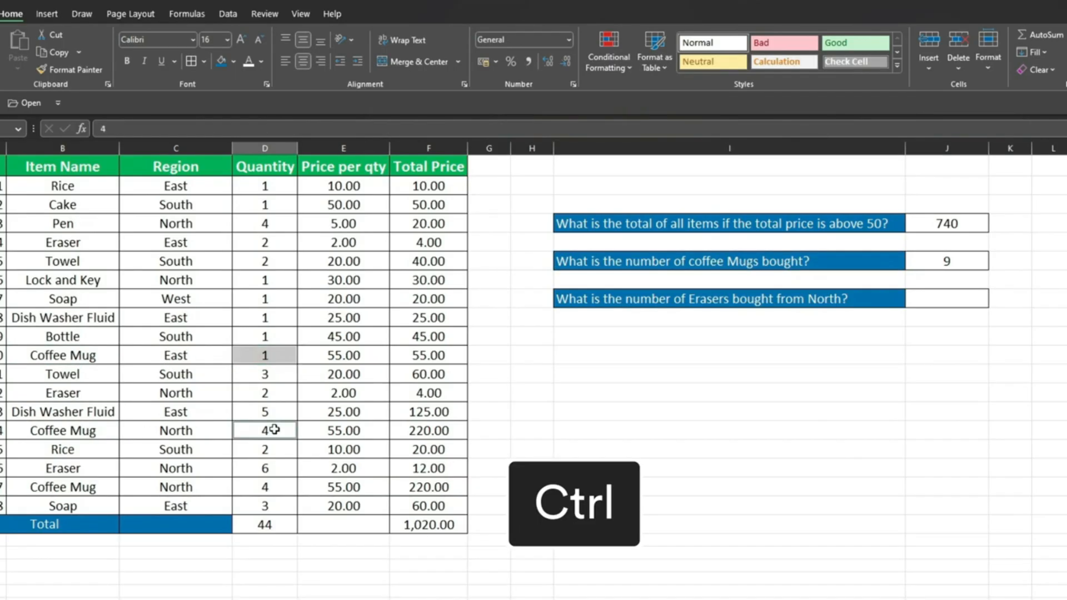
left_click(259, 487, "ctrl")
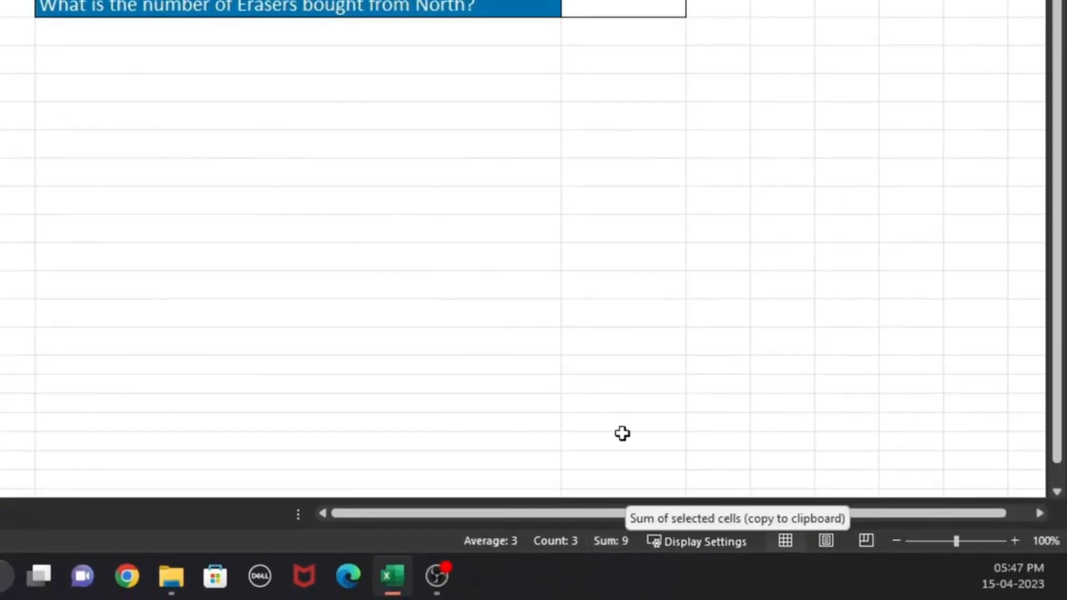
left_click(591, 208)
Examine the question in I8 about Erasers from North, the Item Name and Region columns, and each Eraser row's region
left_click(969, 278)
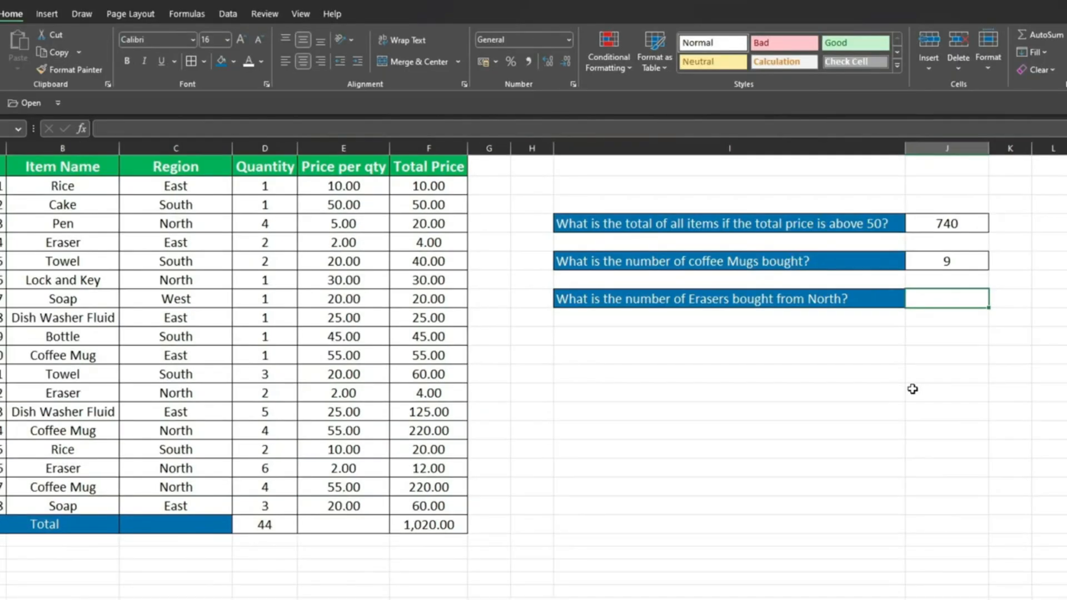
left_click(803, 295)
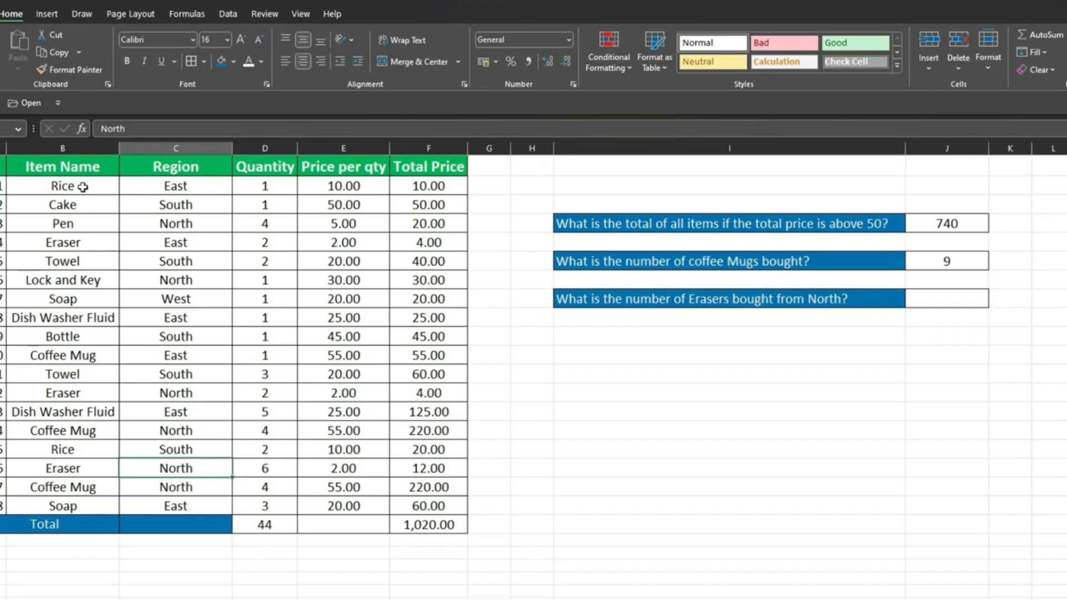
left_click_drag(84, 185, 86, 488)
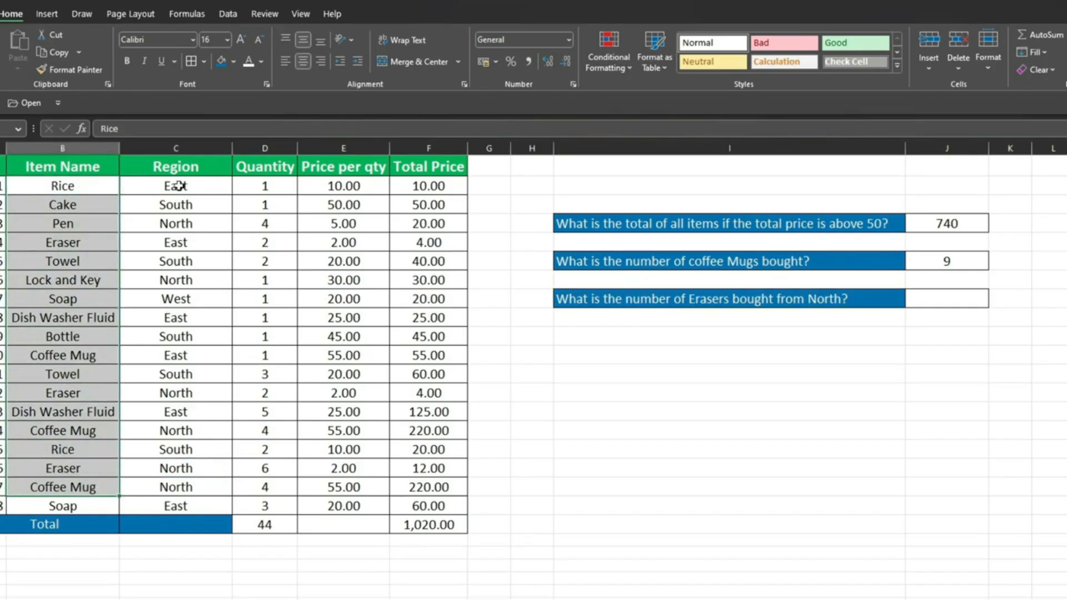
left_click_drag(178, 186, 178, 505)
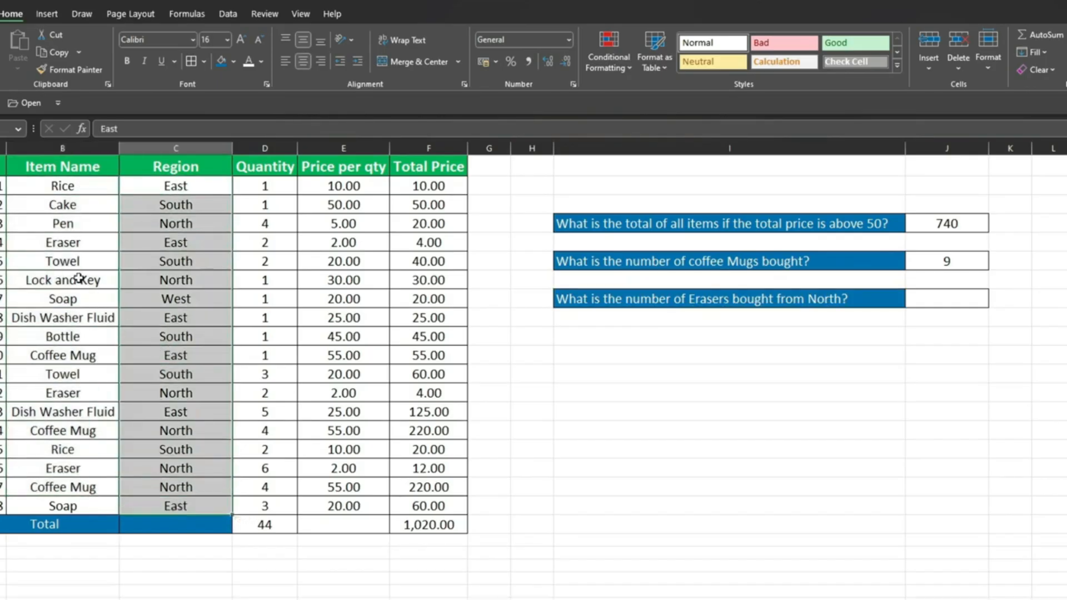
left_click_drag(66, 204, 84, 356)
left_click_drag(167, 205, 167, 336)
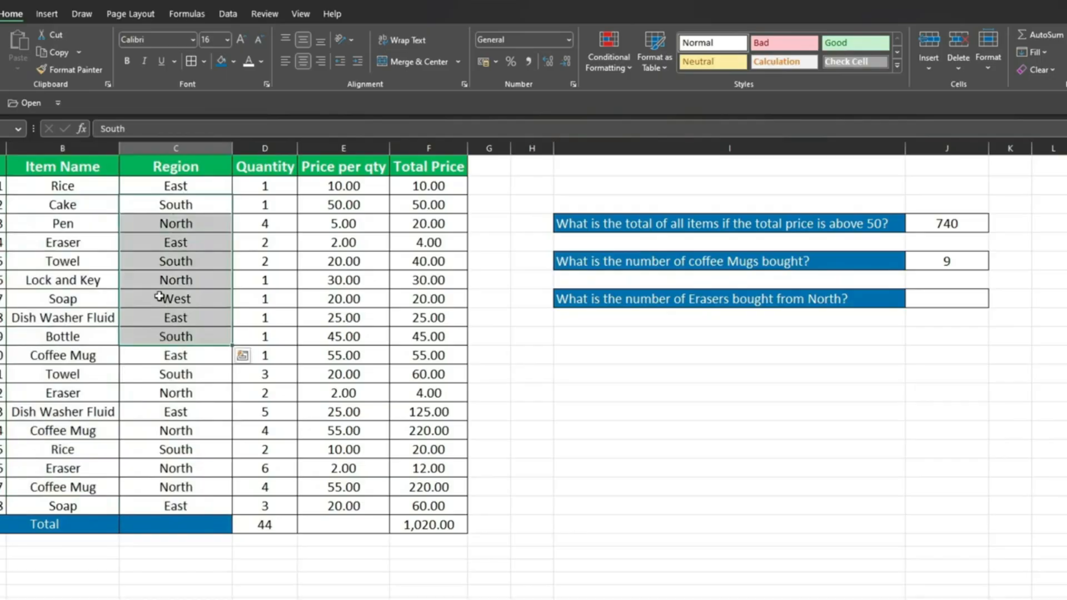
left_click(99, 242)
left_click(129, 243, "shift")
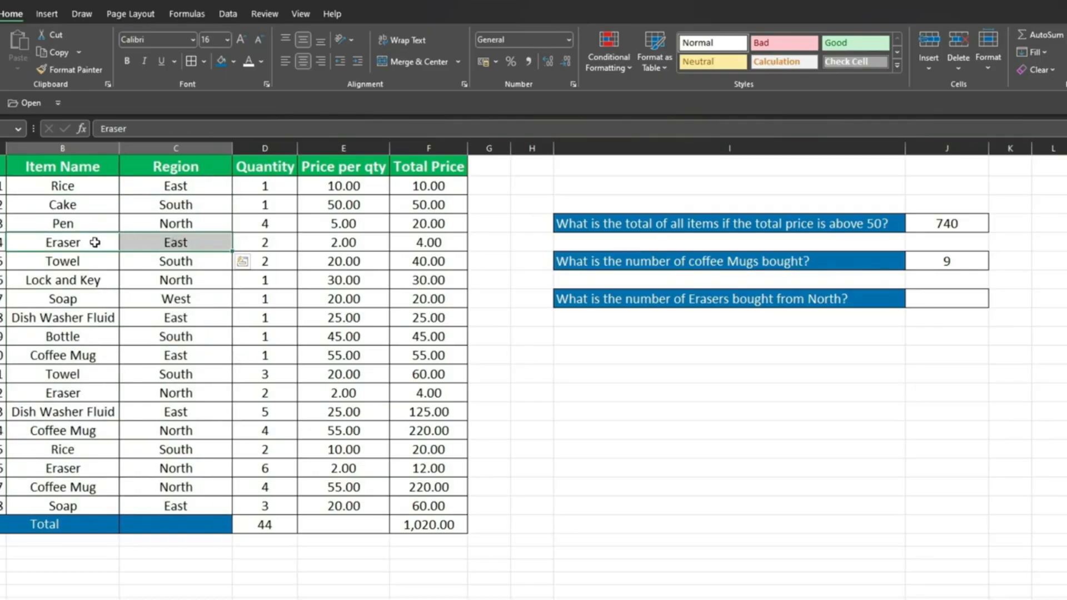
left_click_drag(97, 392, 202, 391)
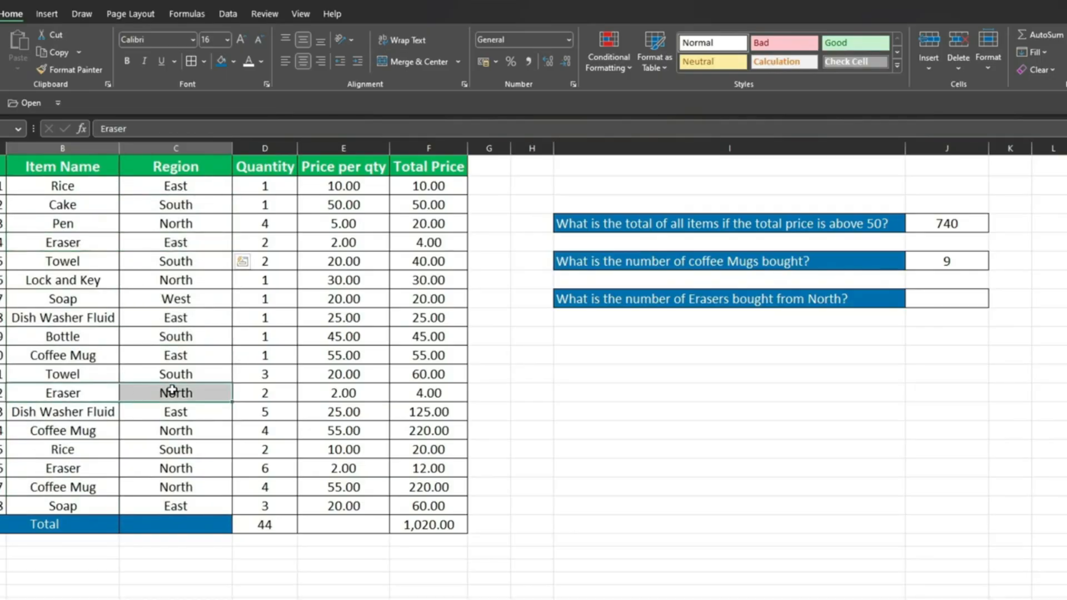
left_click_drag(111, 468, 157, 470)
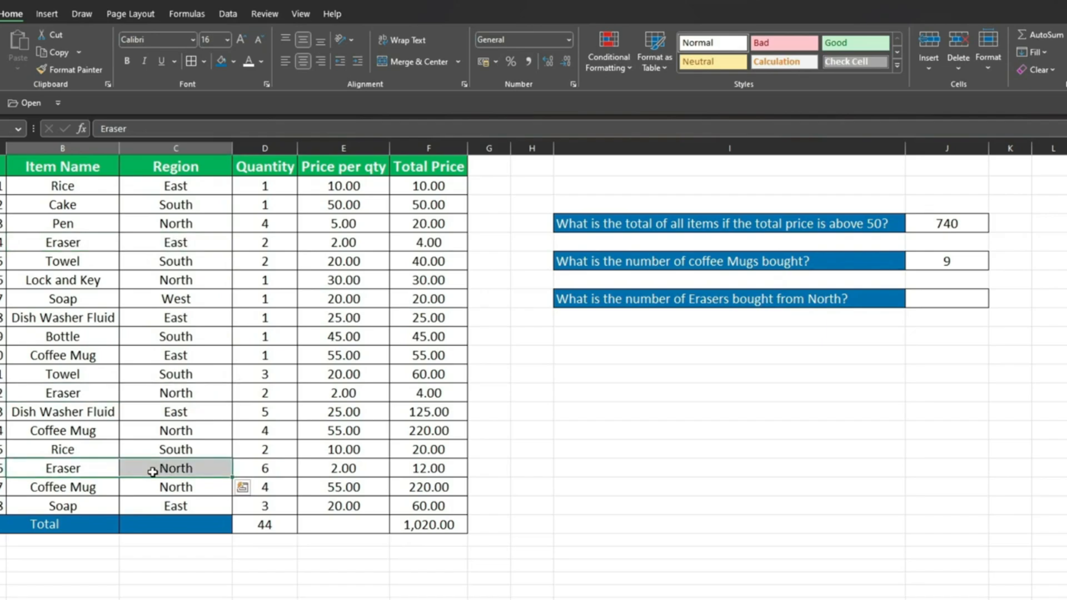
Start a SUMIFS formula in J8 with the Quantity cells D2:D19 as its sum range
left_click(946, 298)
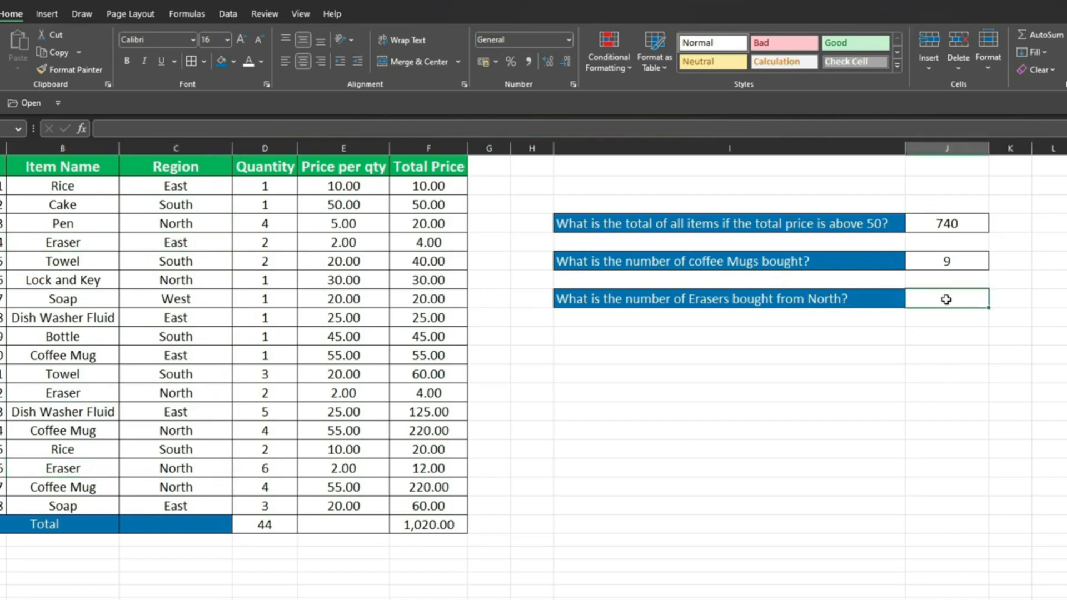
type("=su")
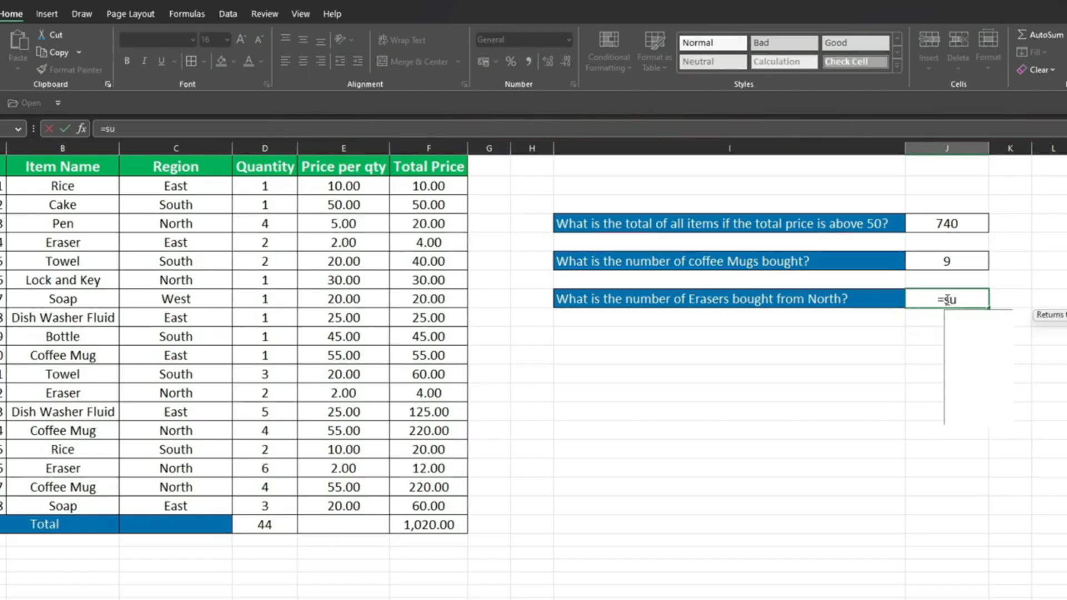
type("mif")
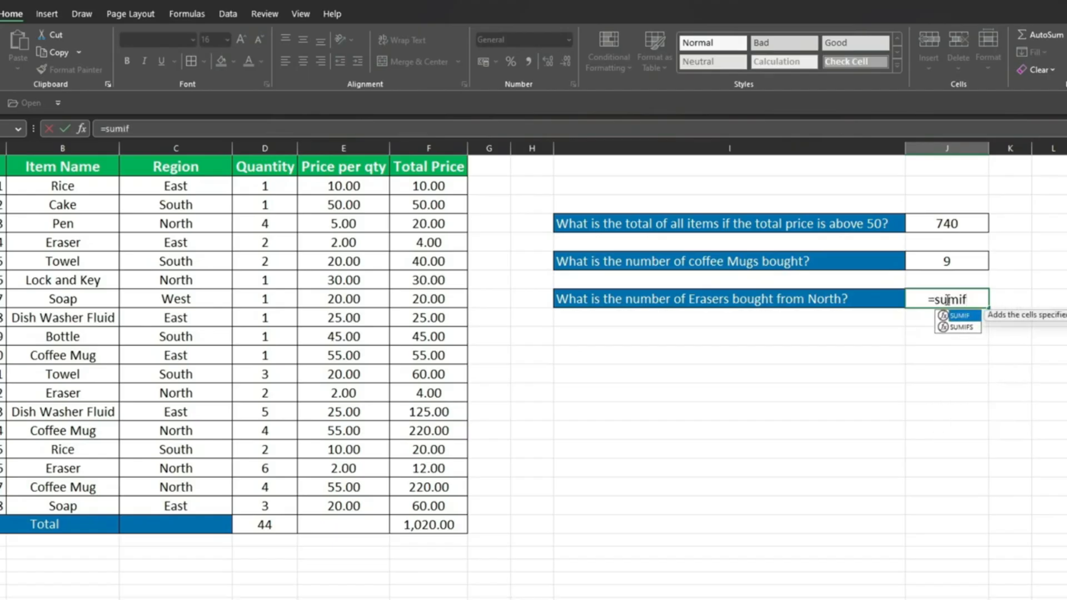
type("s")
key("Tab")
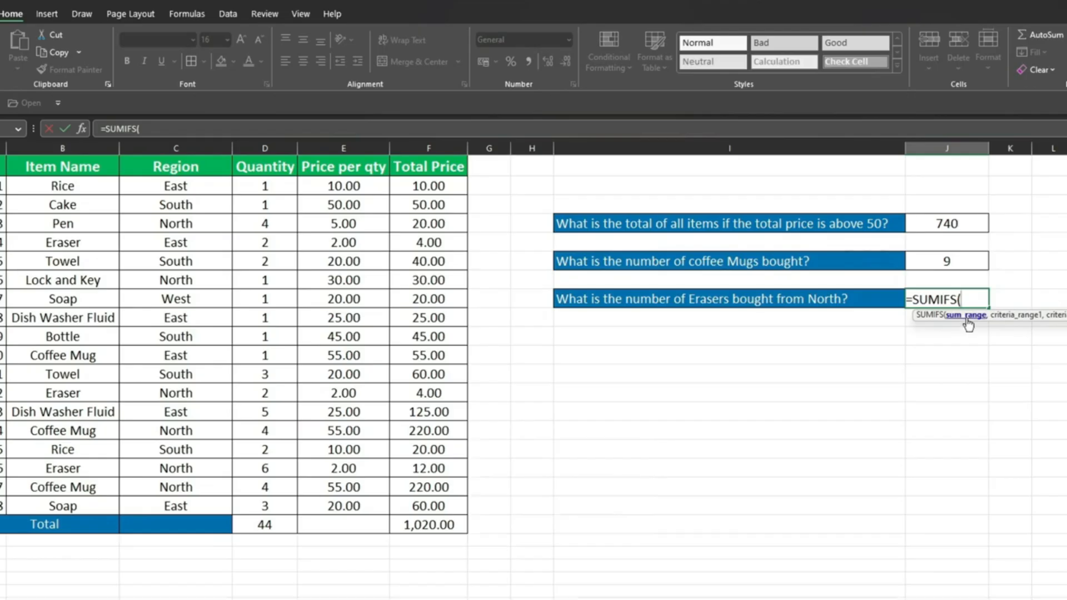
left_click_drag(267, 183, 261, 507)
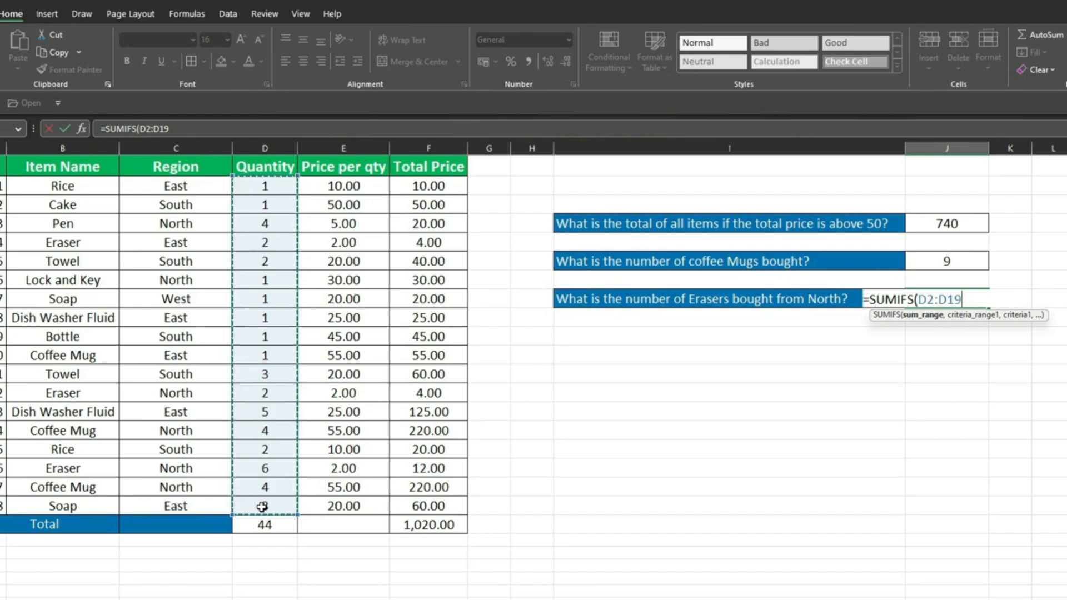
type(",")
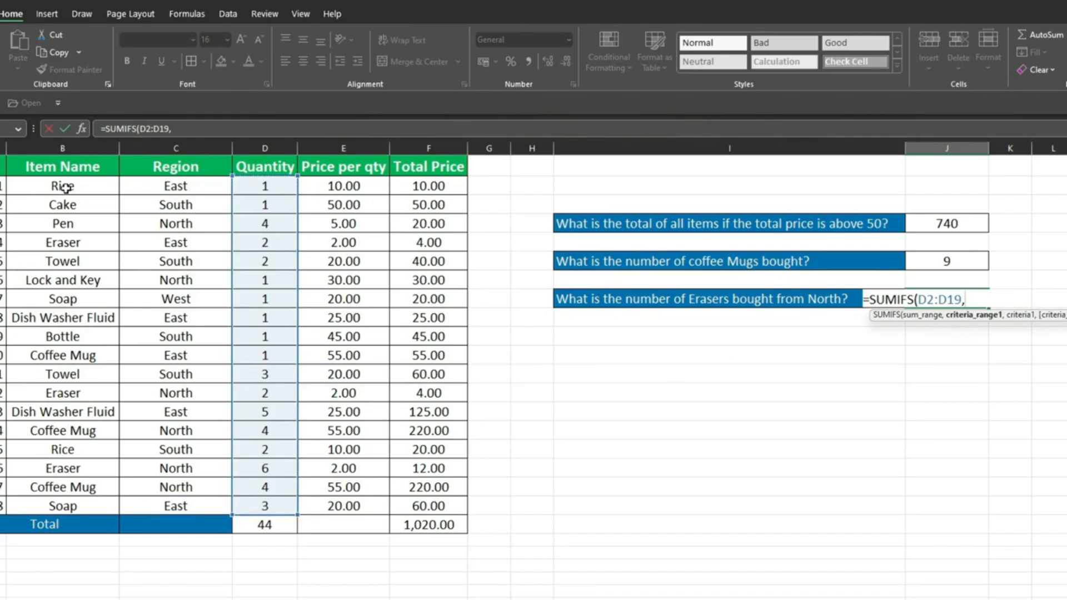
Add the first SUMIFS condition in J8: Item Name range B2:B19 matching the Eraser cell B5
left_click_drag(66, 188, 63, 517)
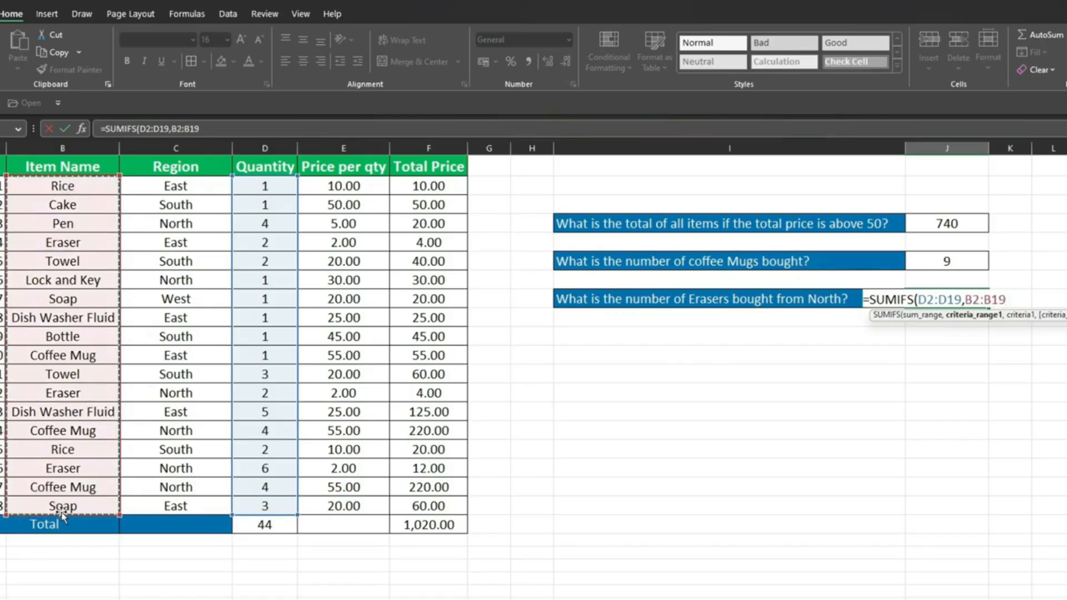
type(",")
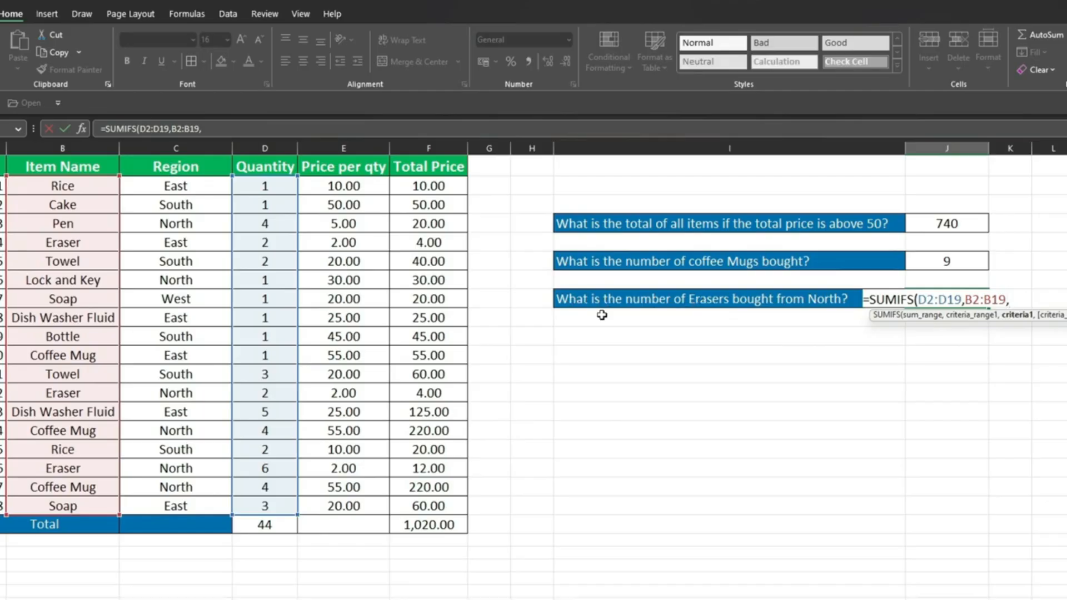
left_click(60, 241)
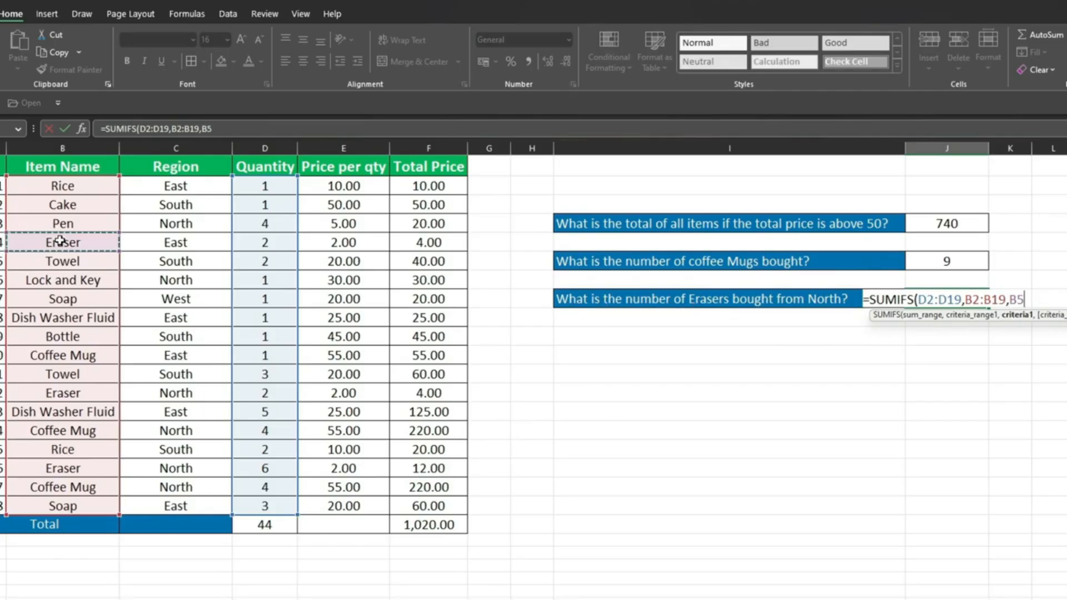
type(",")
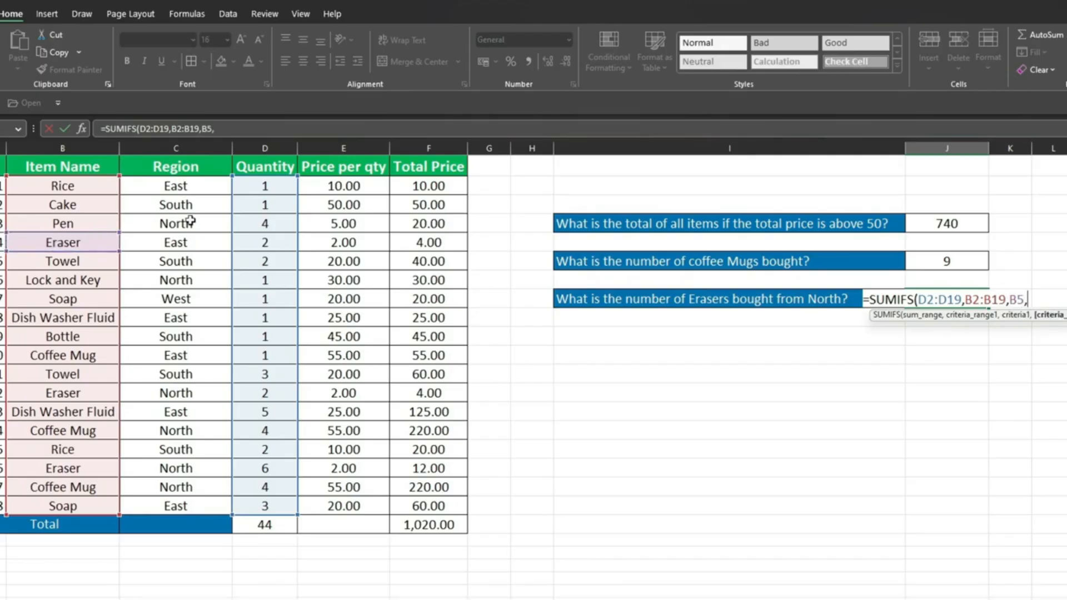
Add the Region range C2:C19 matching the North cell C4 as the second condition and complete the SUMIFS formula in J8
left_click_drag(191, 186, 195, 505)
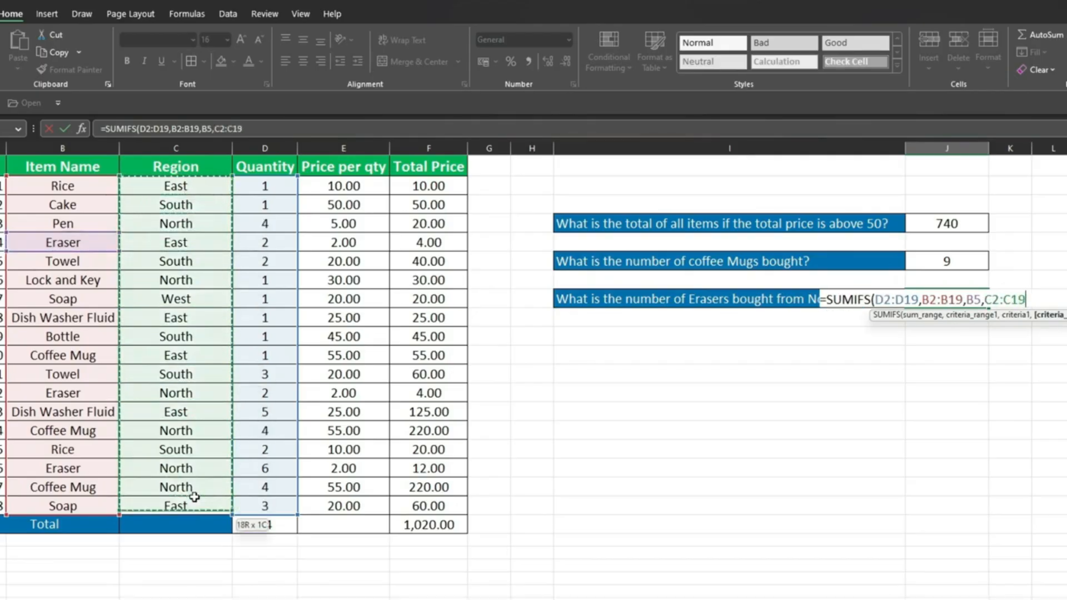
type(",")
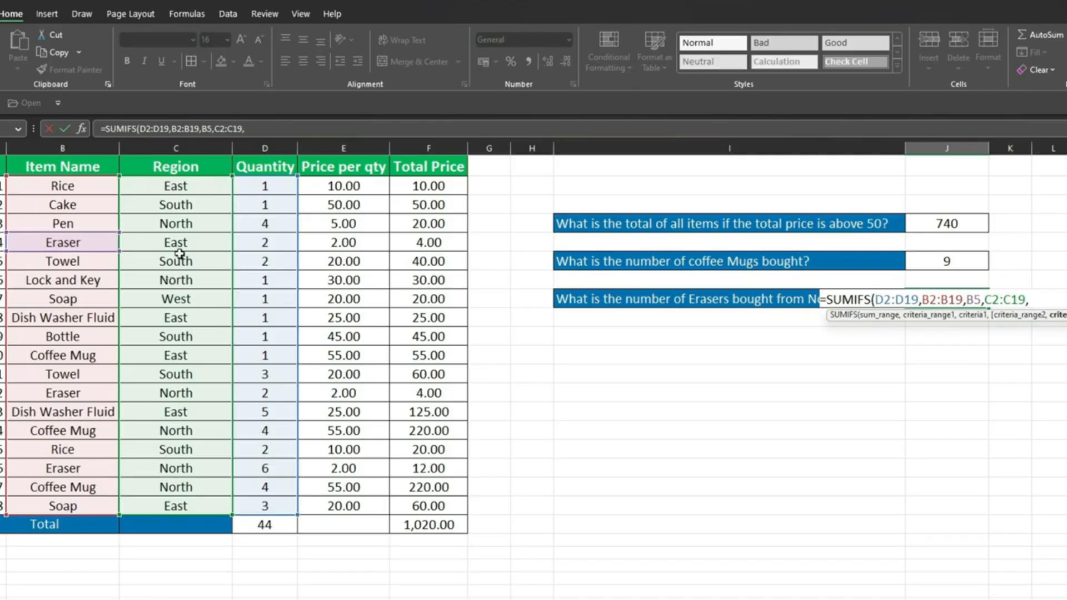
left_click(186, 225)
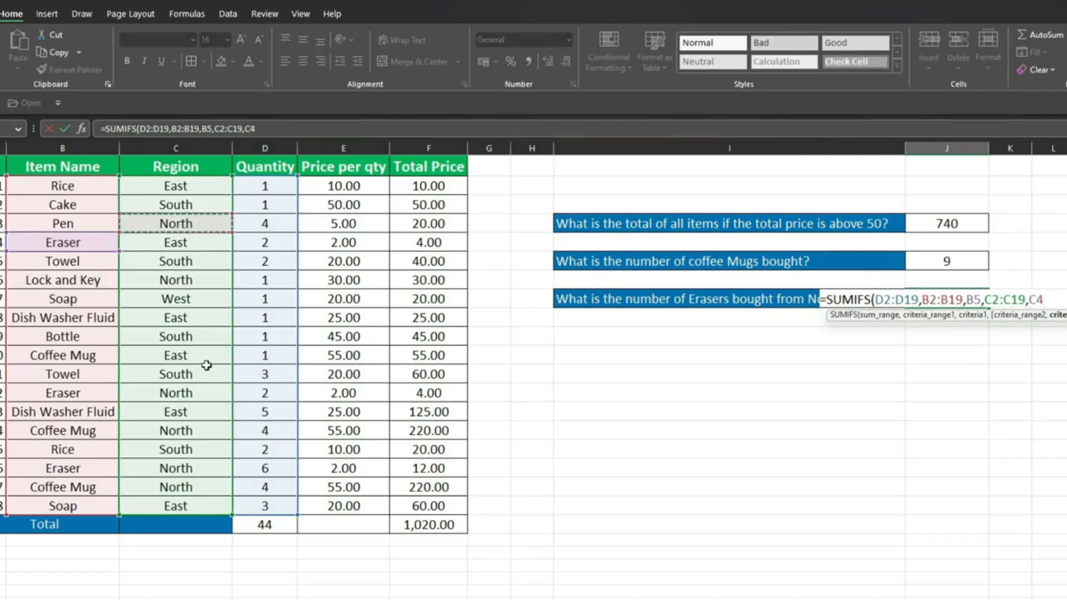
type(")")
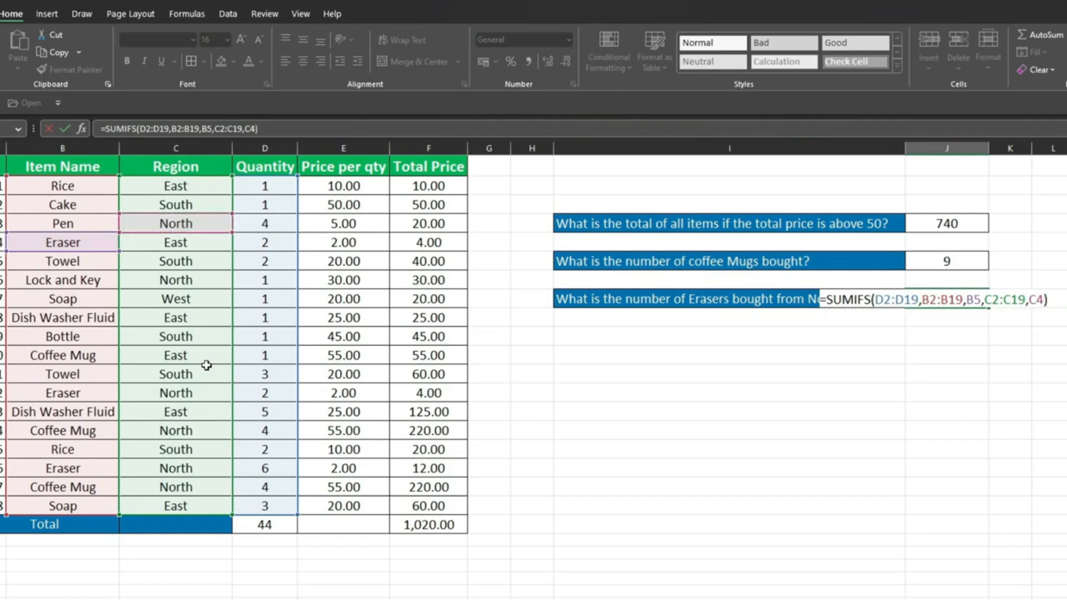
key("Return")
Commit the SUMIFS formula in J8 and review its result against the Erasers from North question in I8
left_click(933, 290)
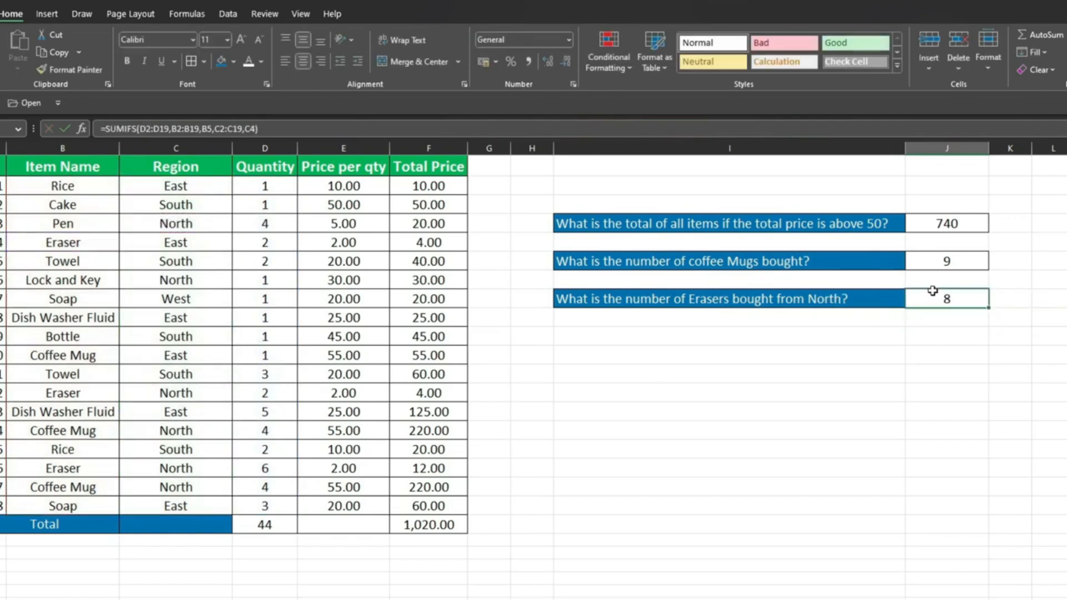
left_click(734, 303)
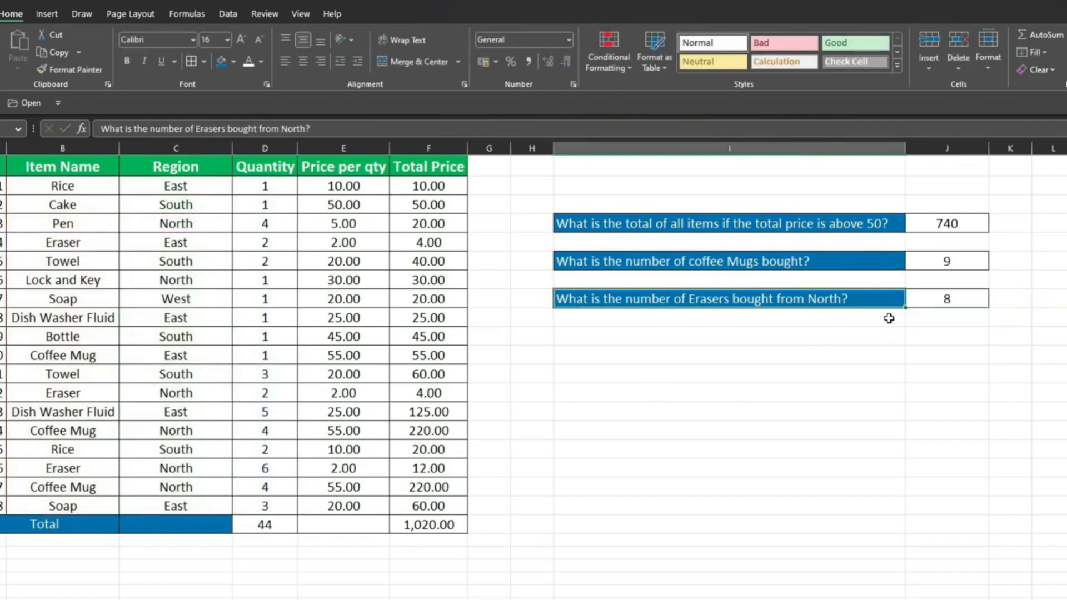
left_click(961, 300)
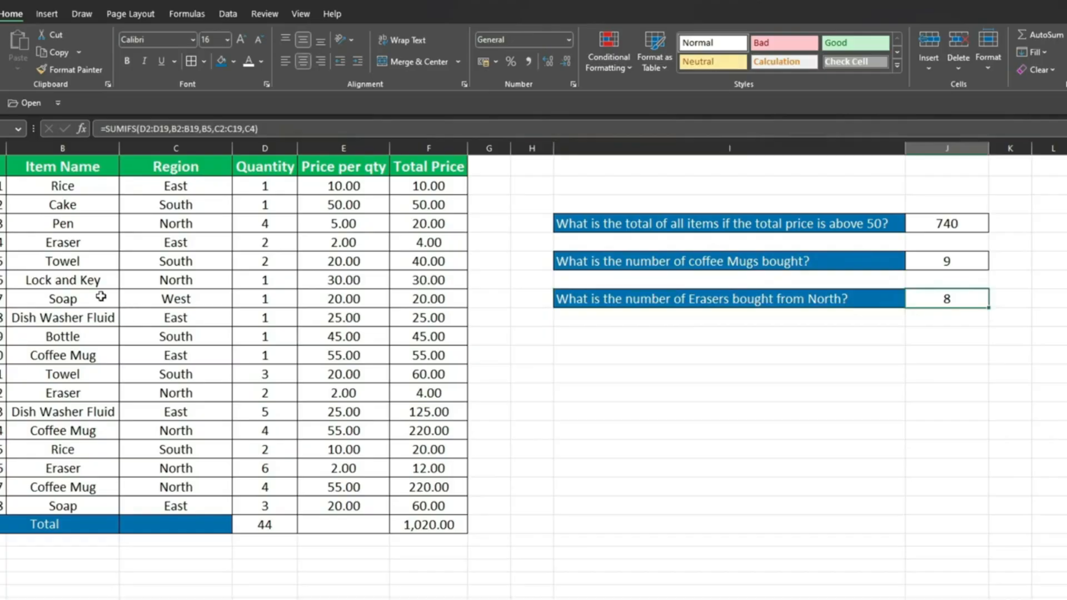
Check the J8 answer against the Eraser rows' regions and quantities, selecting the North quantities D13 and D17 together to compare their sum
left_click_drag(63, 240, 190, 240)
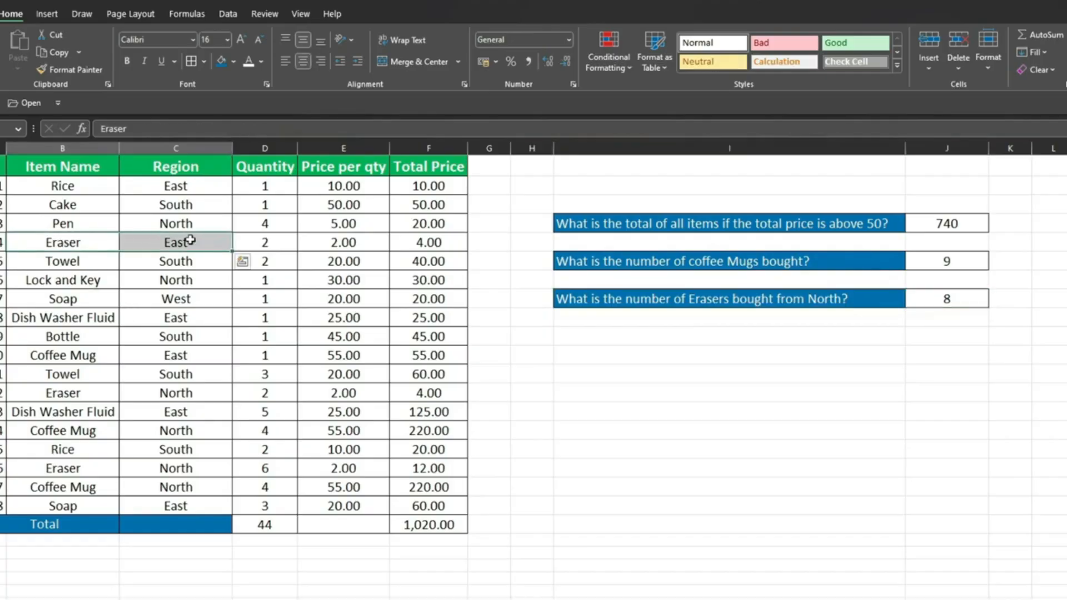
left_click(266, 242)
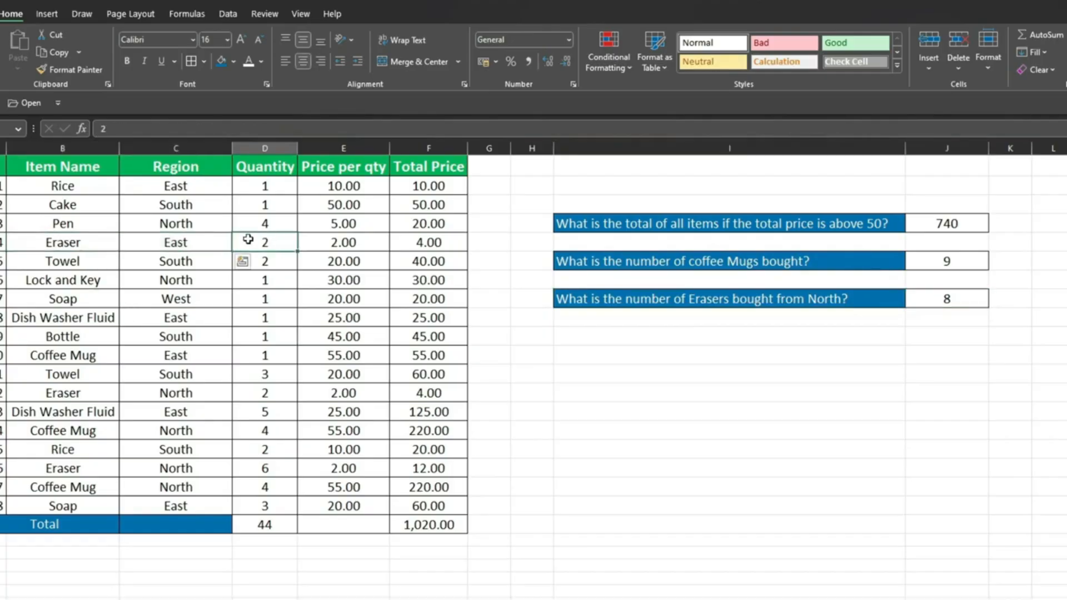
left_click(186, 244)
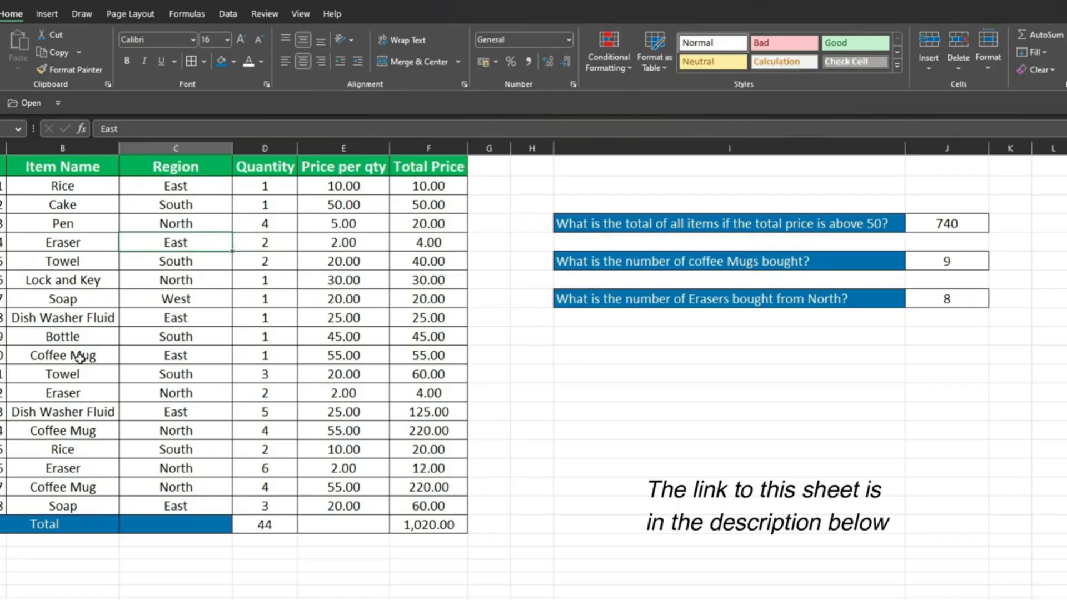
left_click_drag(79, 393, 183, 395)
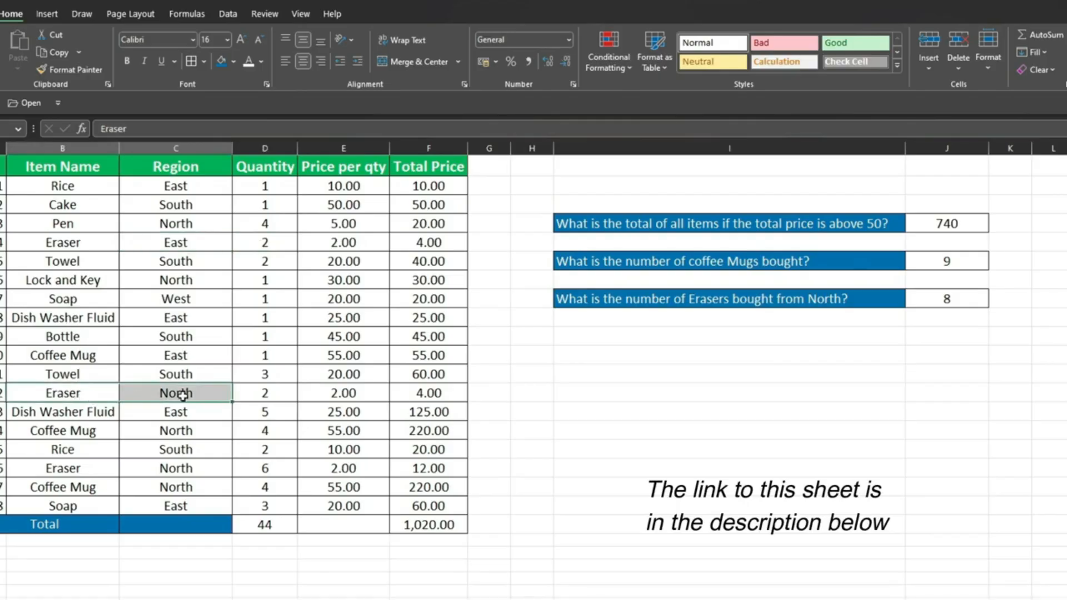
left_click(254, 394)
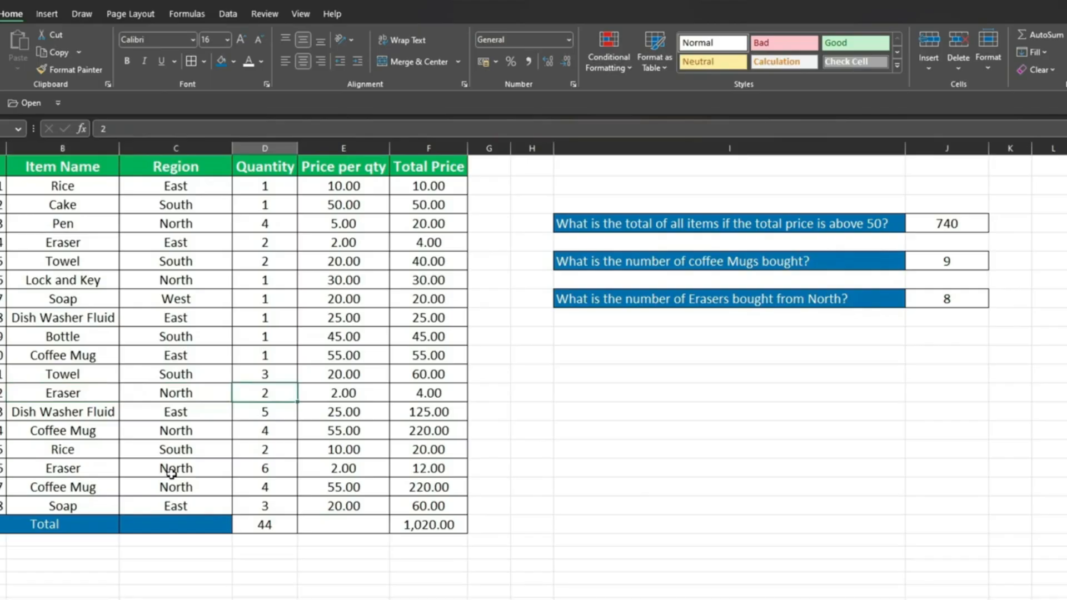
left_click(262, 472, "ctrl")
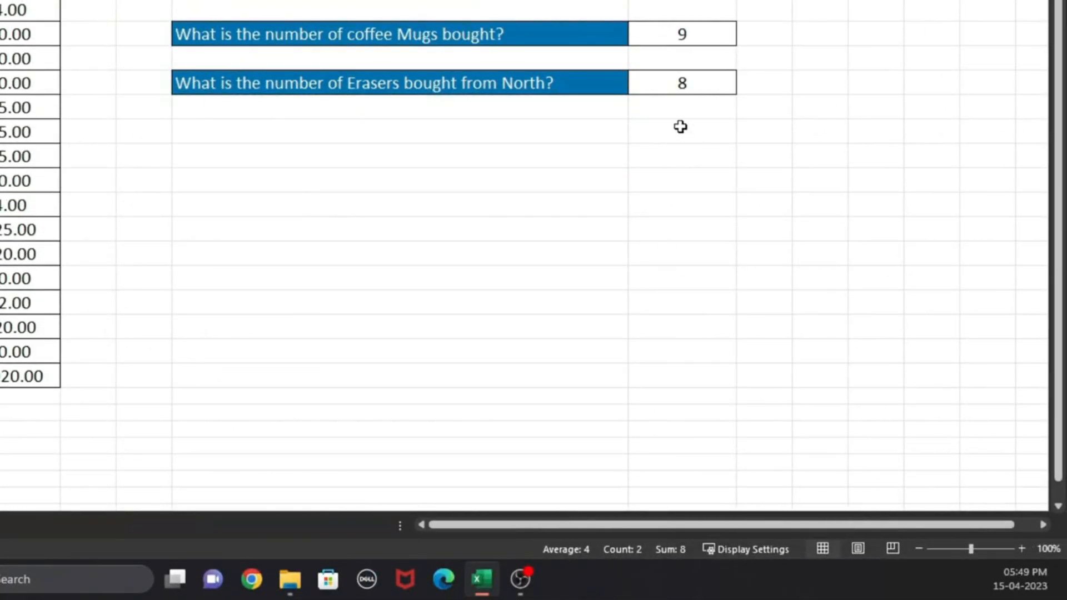
left_click(673, 86)
left_click(643, 254)
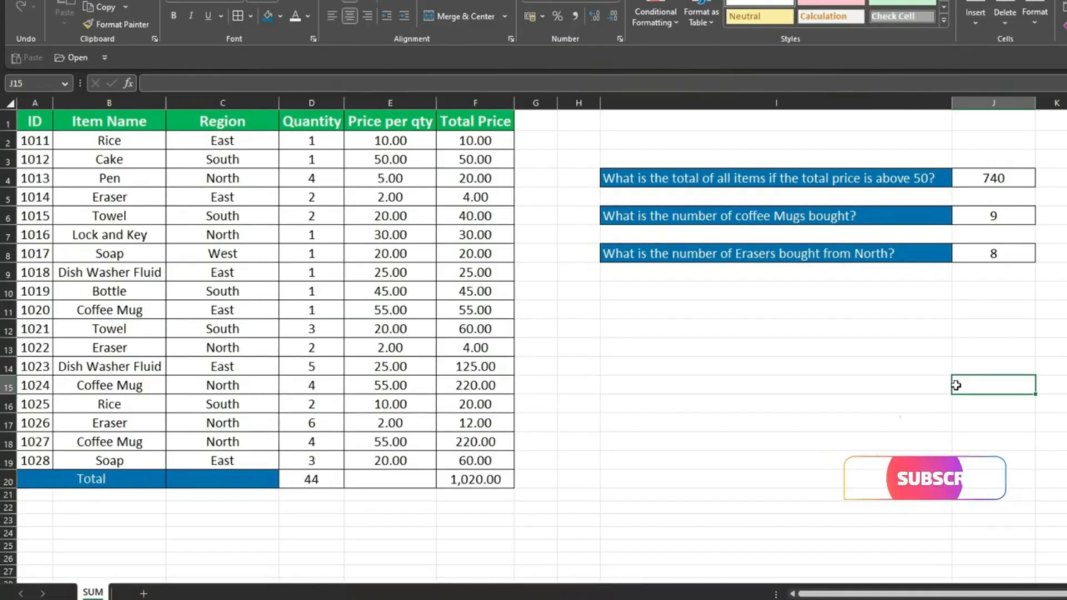
left_click(864, 367)
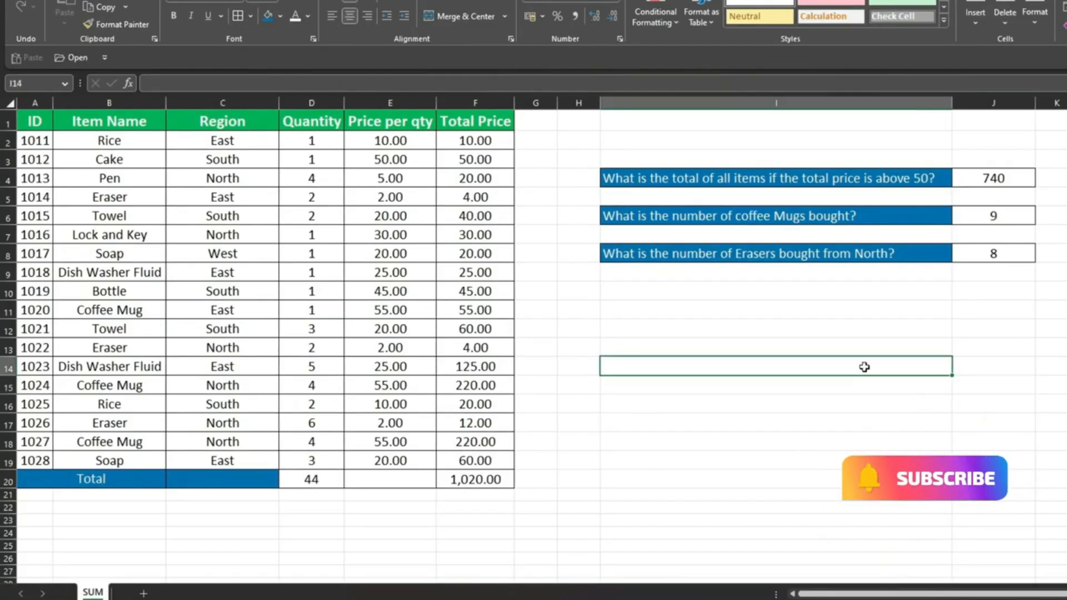